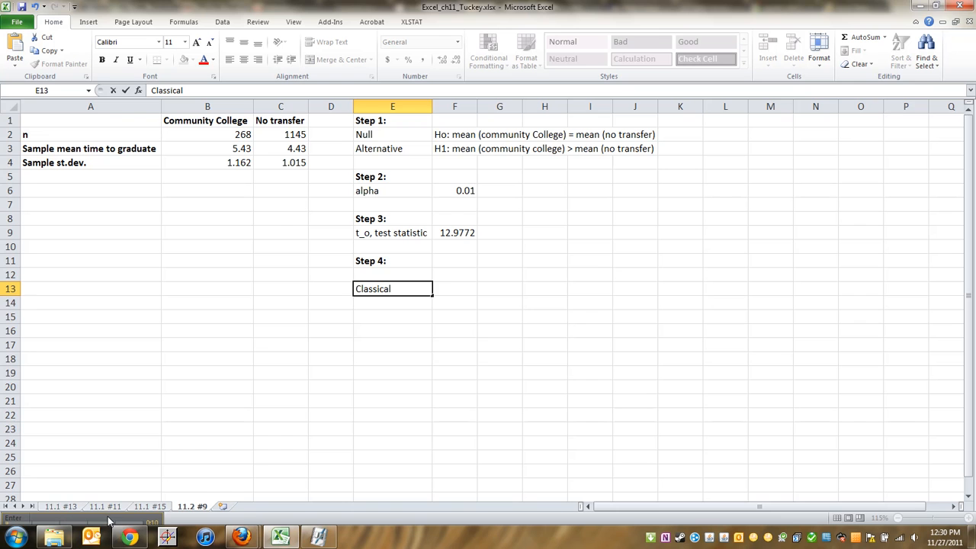
# Extend the label in E13 to read "Classical, critical value".
pyautogui.click(397, 288)
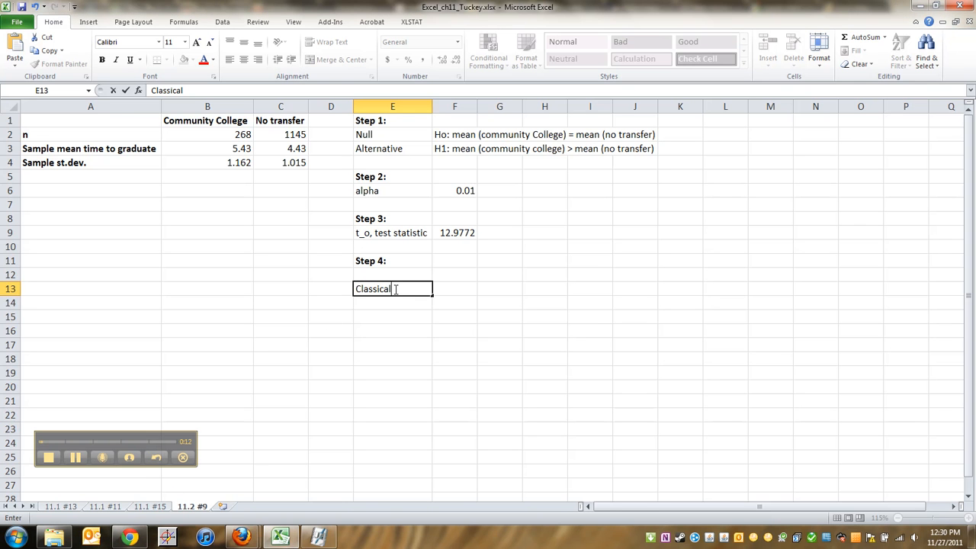
pyautogui.click(390, 303)
pyautogui.click(400, 287)
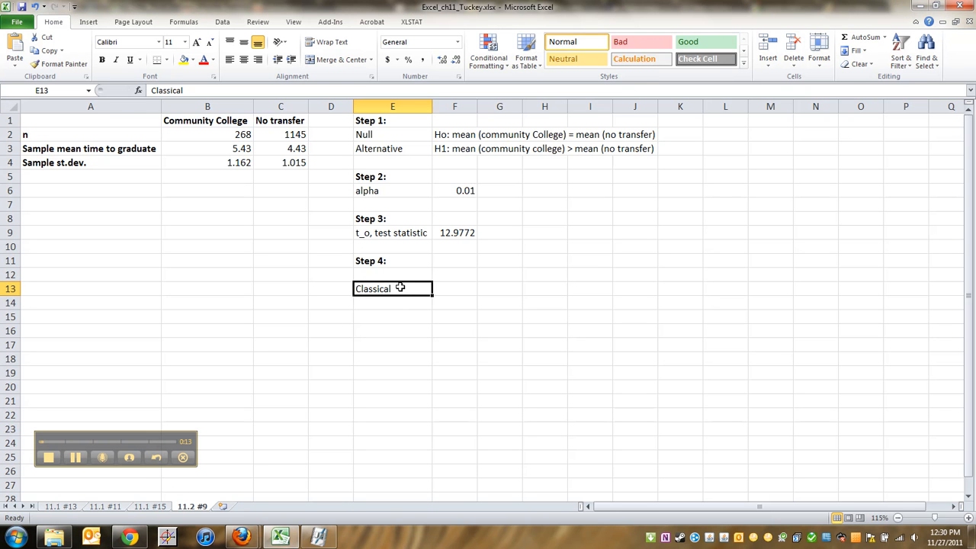
pyautogui.click(207, 92)
pyautogui.write(', critical value')
pyautogui.press('Return')
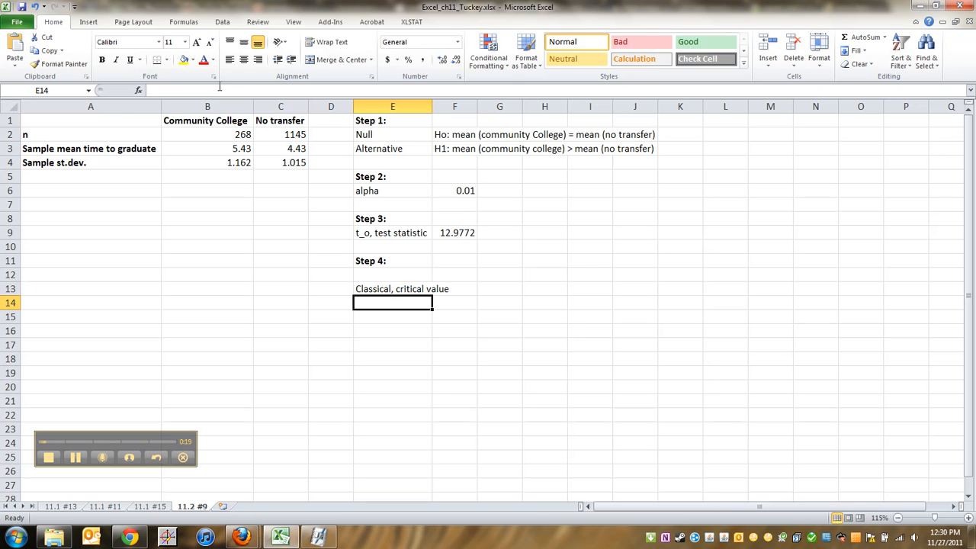
# Widen column E so that the full critical value label in E13 fits.
pyautogui.click(441, 106)
pyautogui.click(428, 106)
pyautogui.moveTo(430, 105); pyautogui.dragTo(451, 104)
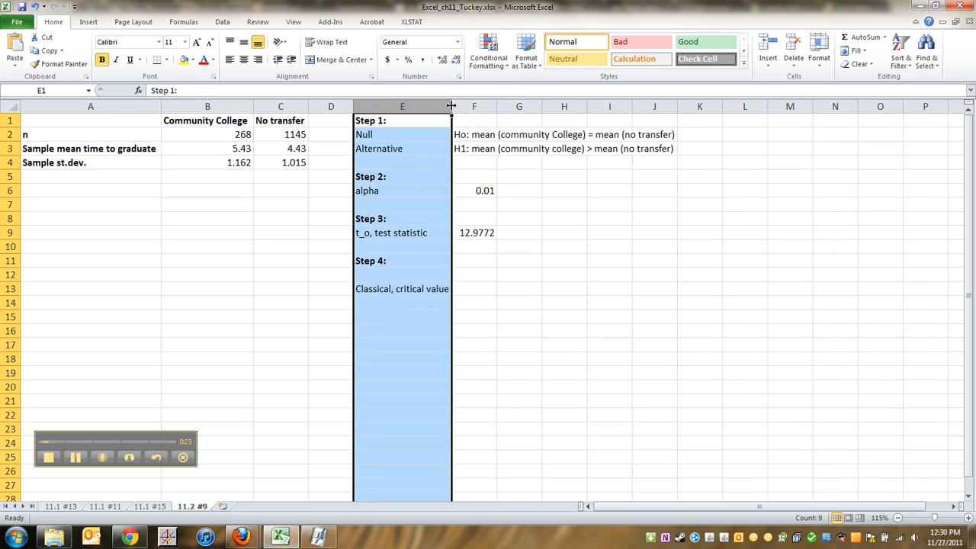
pyautogui.click(429, 302)
# Calculate the critical value in F13 with =T.INV(F6,B2-1), using alpha and the community college sample size.
pyautogui.click(473, 288)
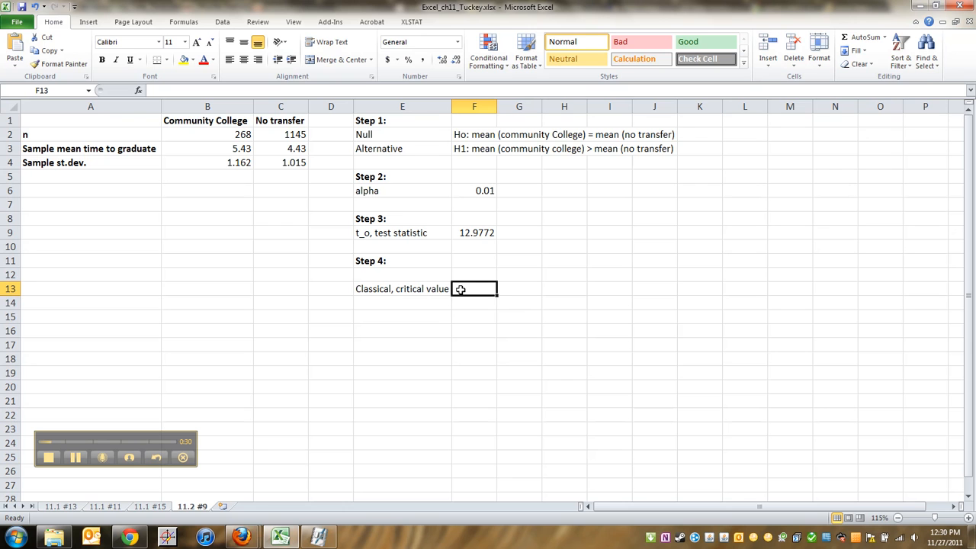
pyautogui.write('=')
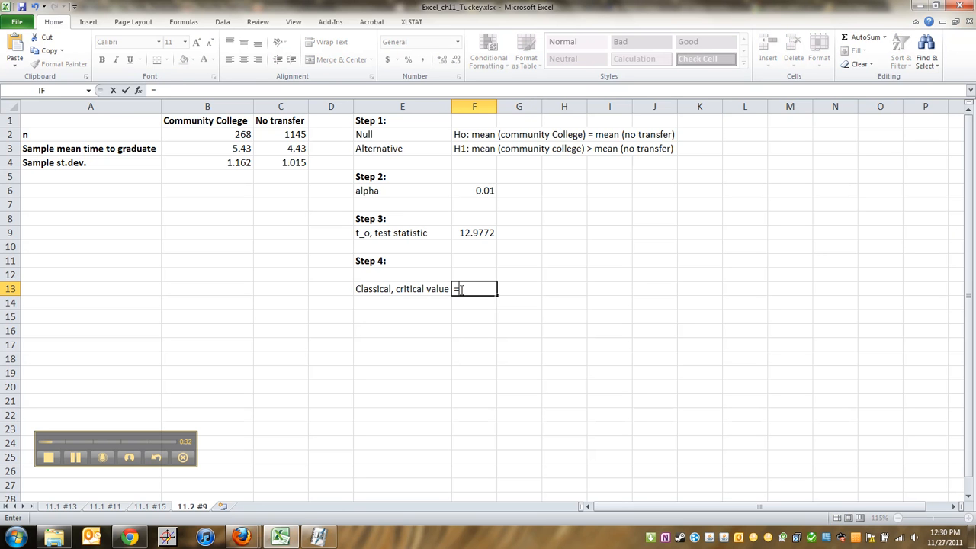
pyautogui.write('T')
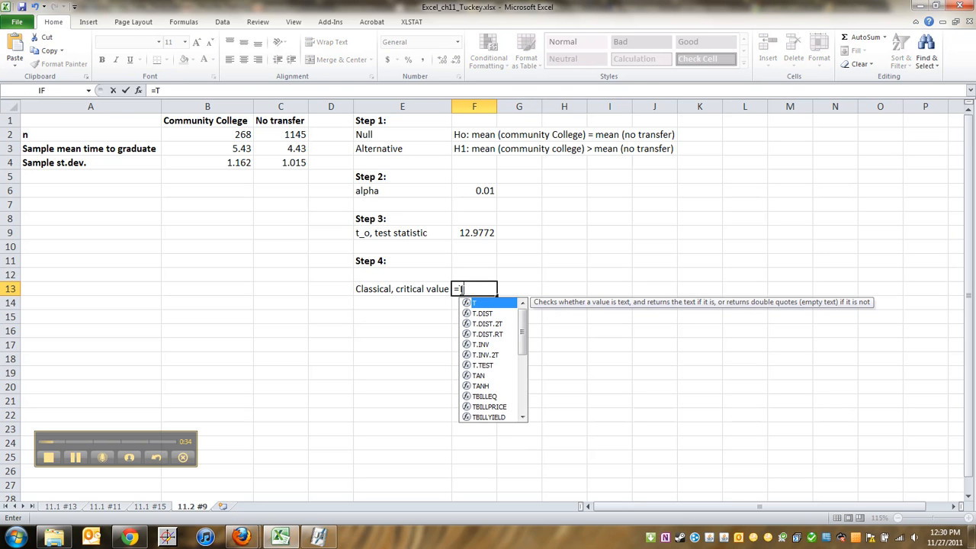
pyautogui.write('.INV')
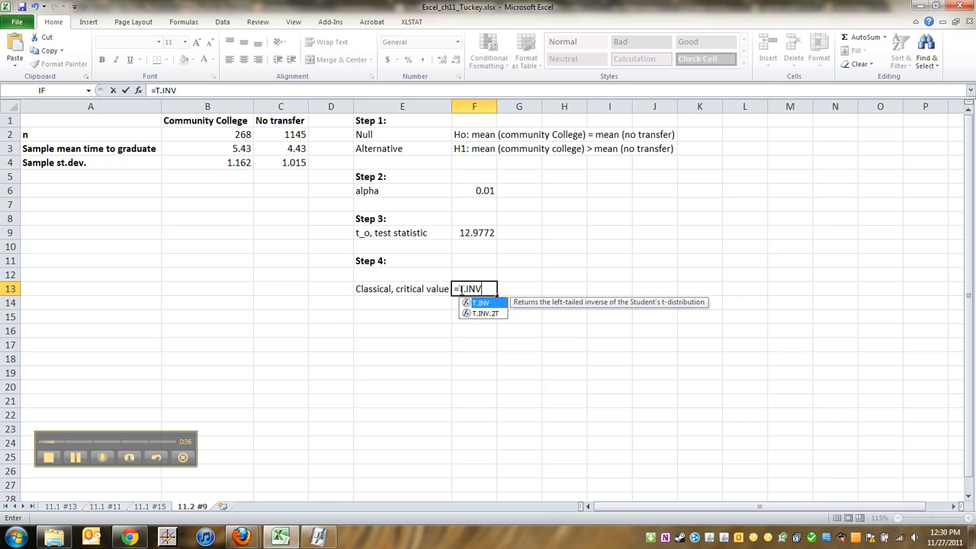
pyautogui.write('(')
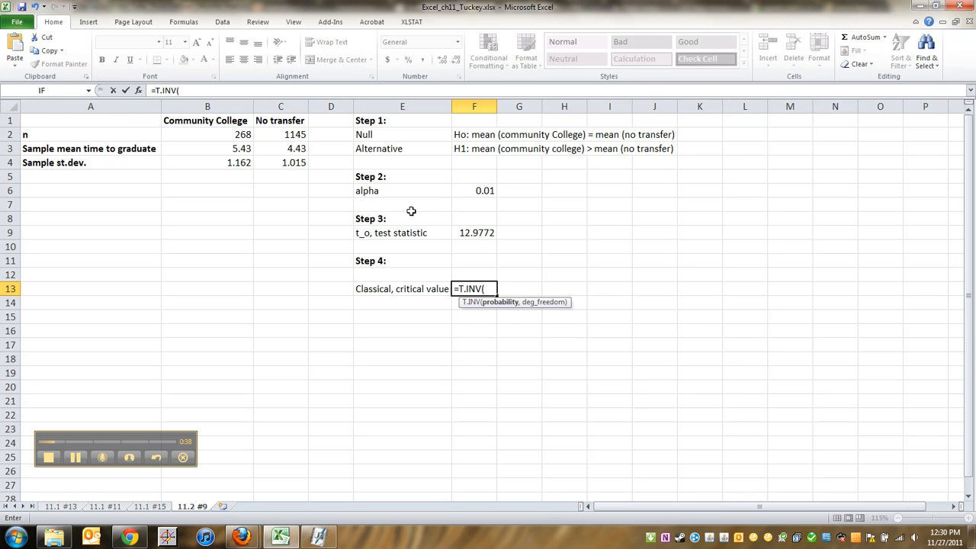
pyautogui.click(468, 192)
pyautogui.write(',')
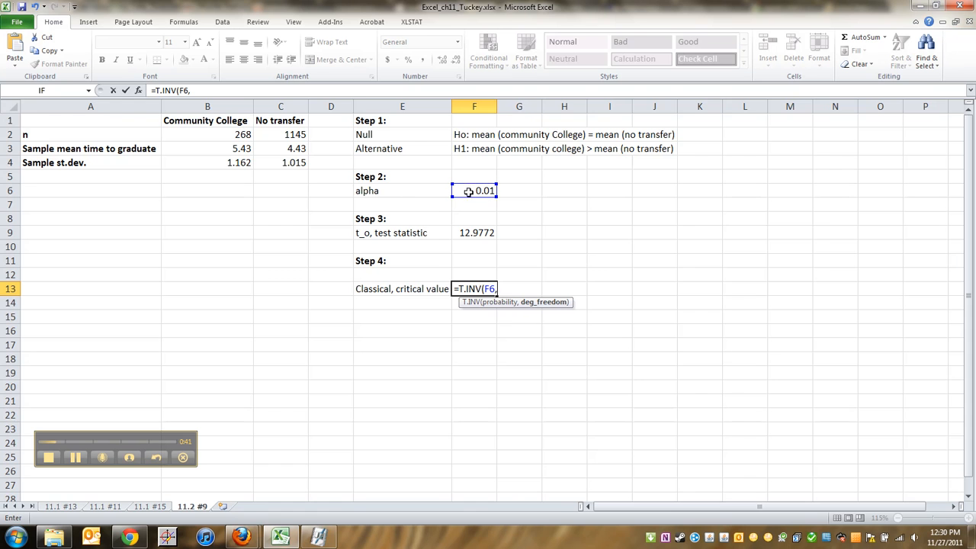
pyautogui.click(241, 133)
pyautogui.write('-1')
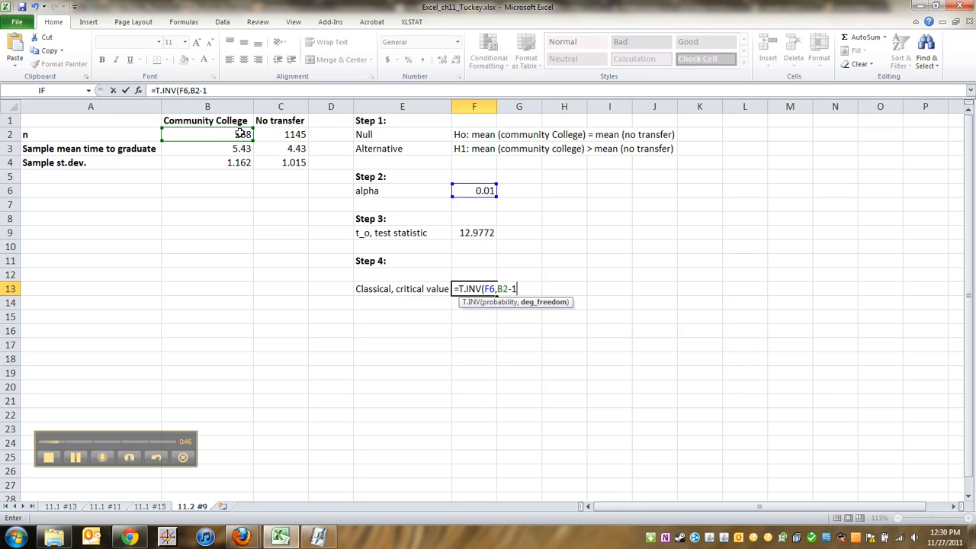
pyautogui.press('Return')
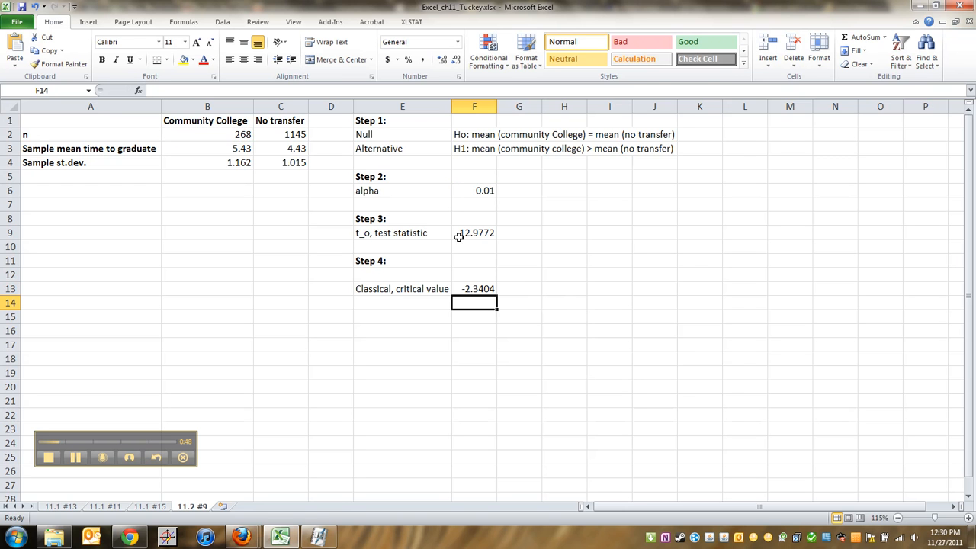
# Change the probability argument of the T.INV formula in F13 to 1-F6.
pyautogui.click(465, 277)
pyautogui.click(464, 289)
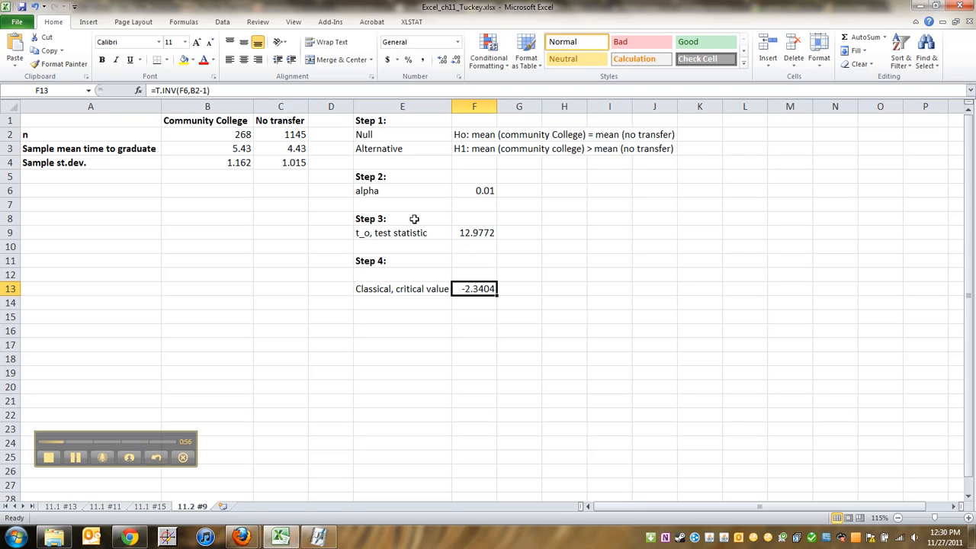
pyautogui.click(183, 93)
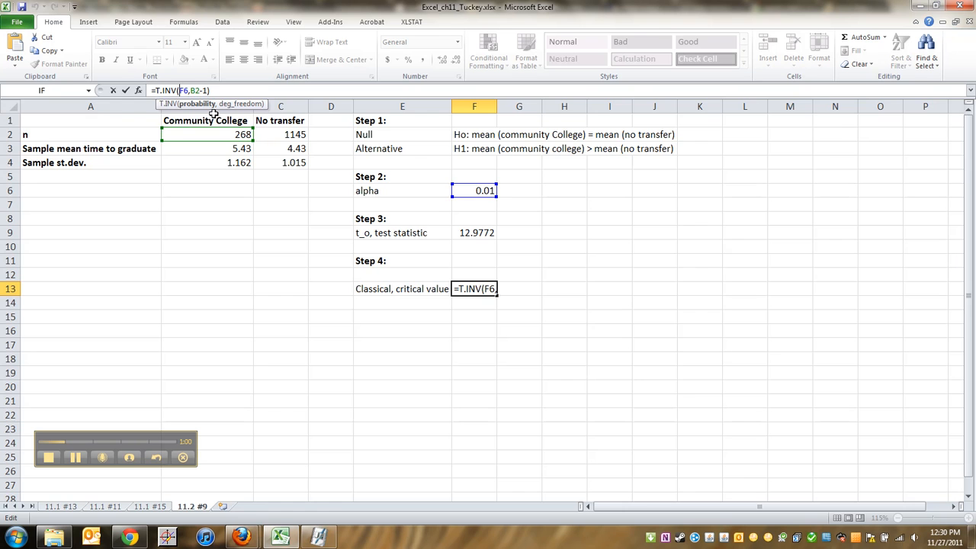
pyautogui.write('1-')
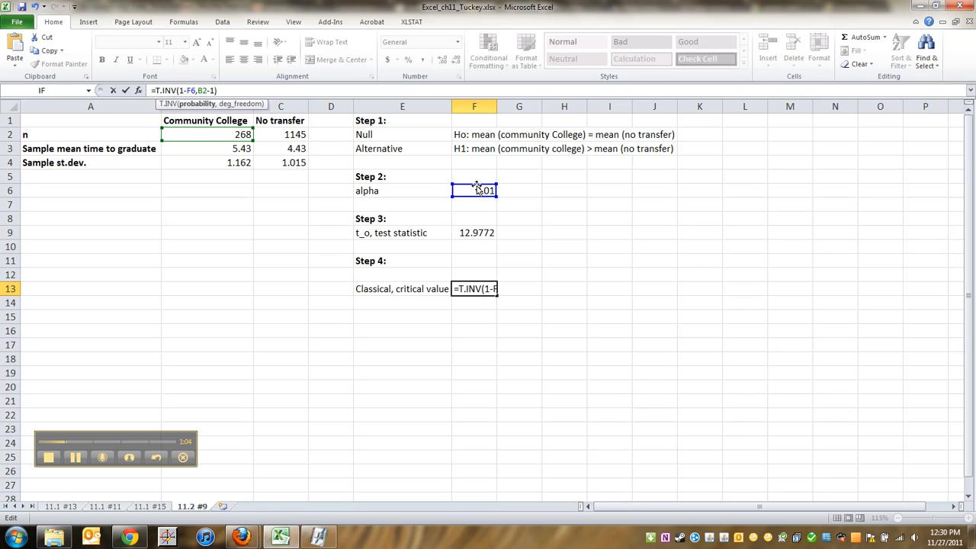
pyautogui.press('Return')
pyautogui.press('Up')
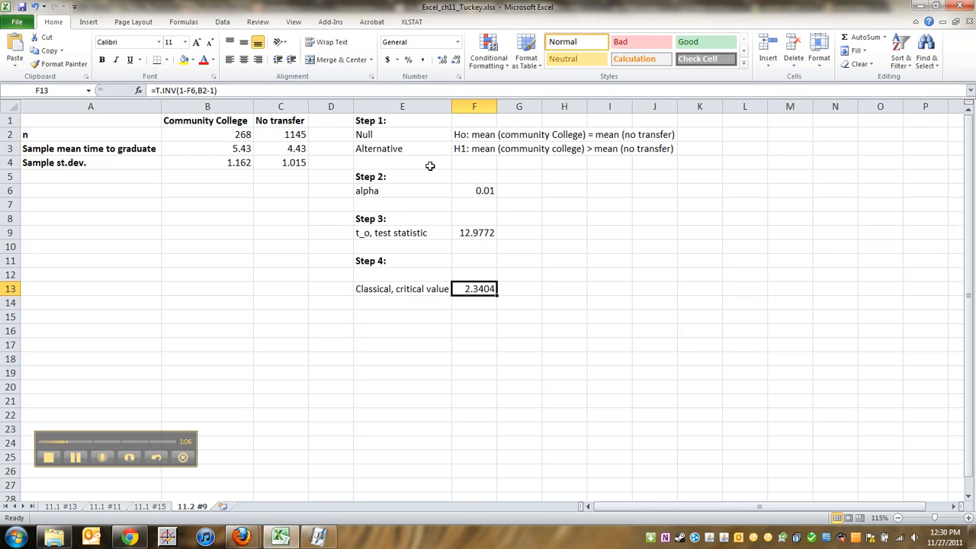
# Restore F6 as the probability in F13 and negate the function, making the formula =-T.INV(F6,B2-1).
pyautogui.click(187, 90)
pyautogui.press('BackSpace')
pyautogui.press('BackSpace')
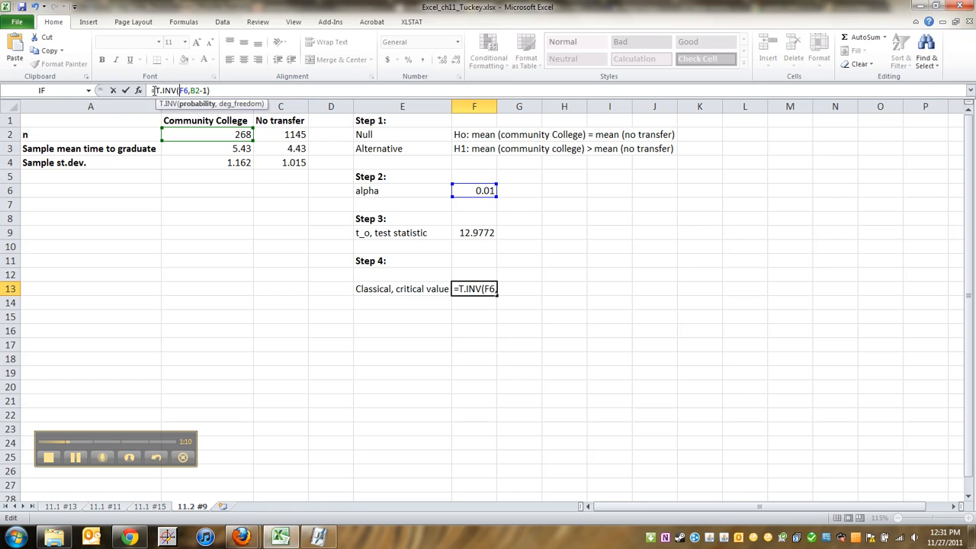
pyautogui.click(153, 90)
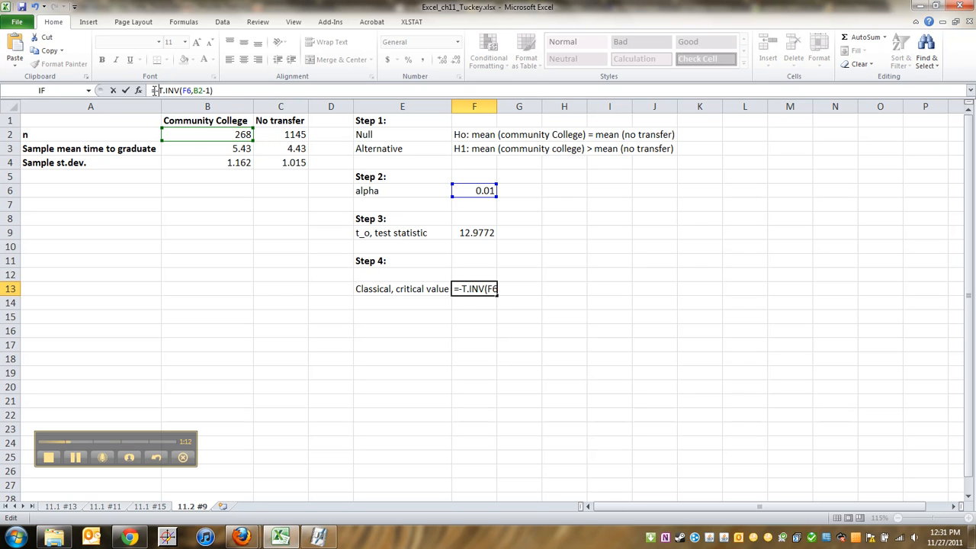
pyautogui.press('Return')
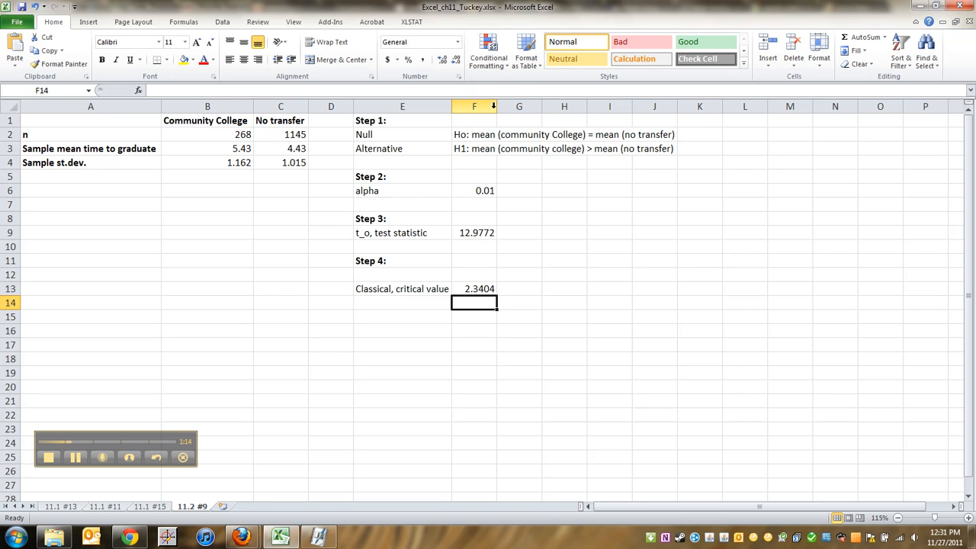
# Widen column F to show more decimals of the test statistic and critical value.
pyautogui.moveTo(497, 107); pyautogui.dragTo(561, 107)
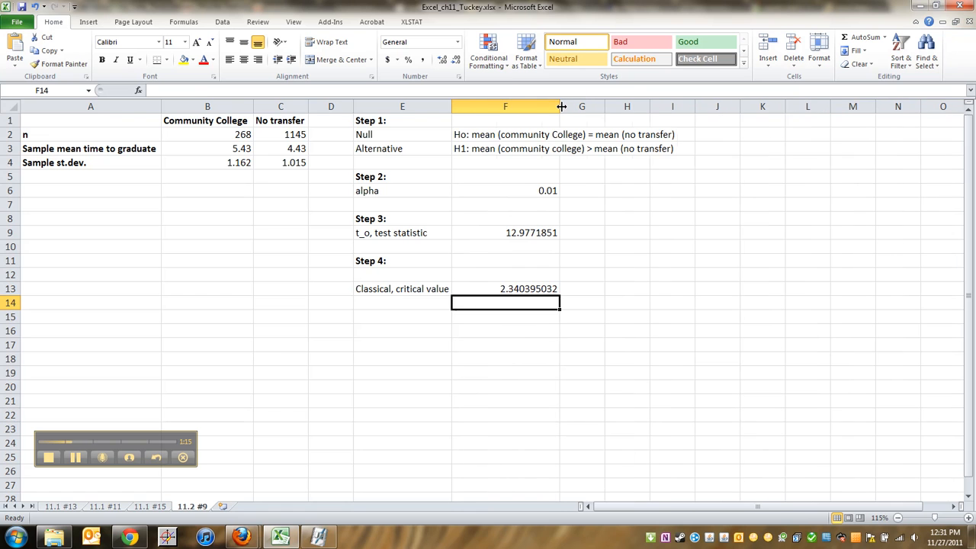
pyautogui.click(514, 287)
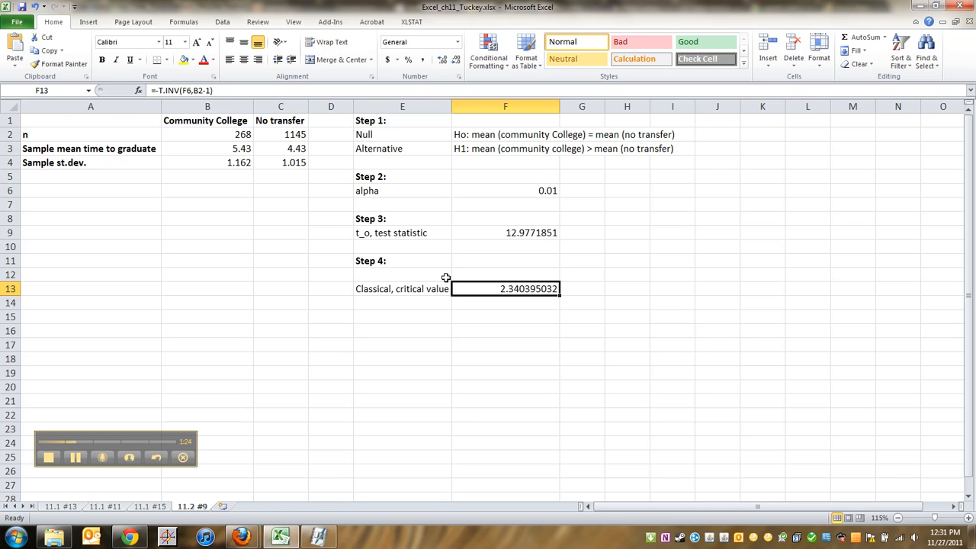
pyautogui.click(582, 289)
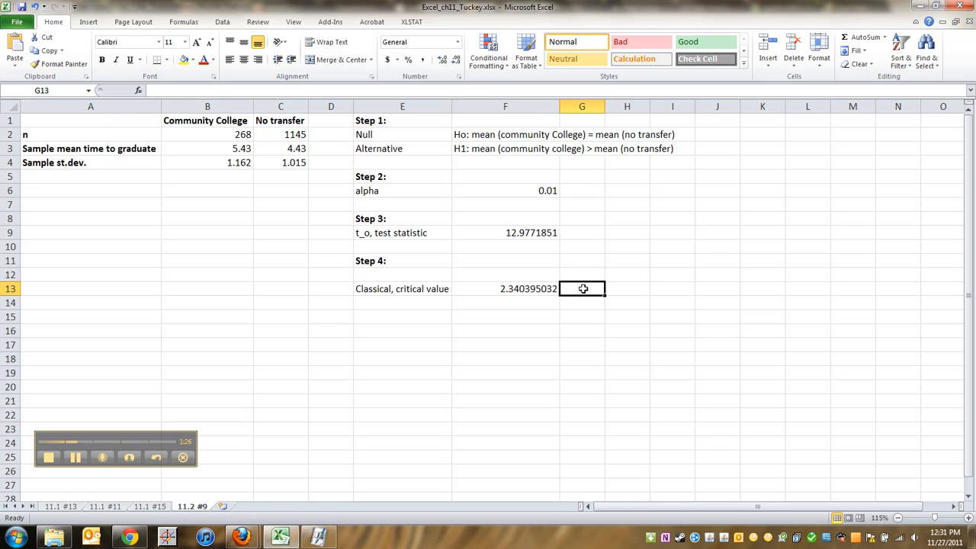
# Review the minus sign and arguments of the T.INV formula in F13, keeping it as =-T.INV(F6,B2-1).
pyautogui.click(514, 287)
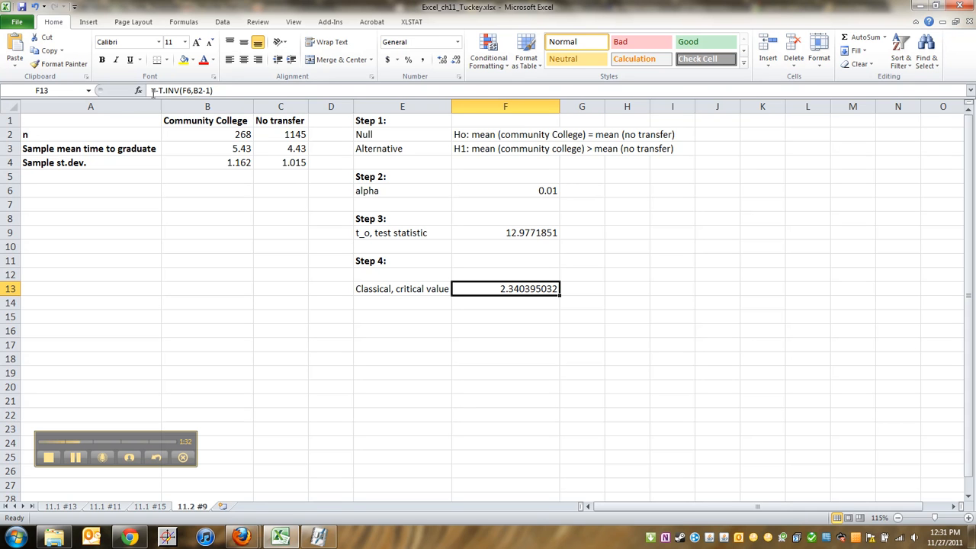
pyautogui.click(156, 90)
pyautogui.write('-')
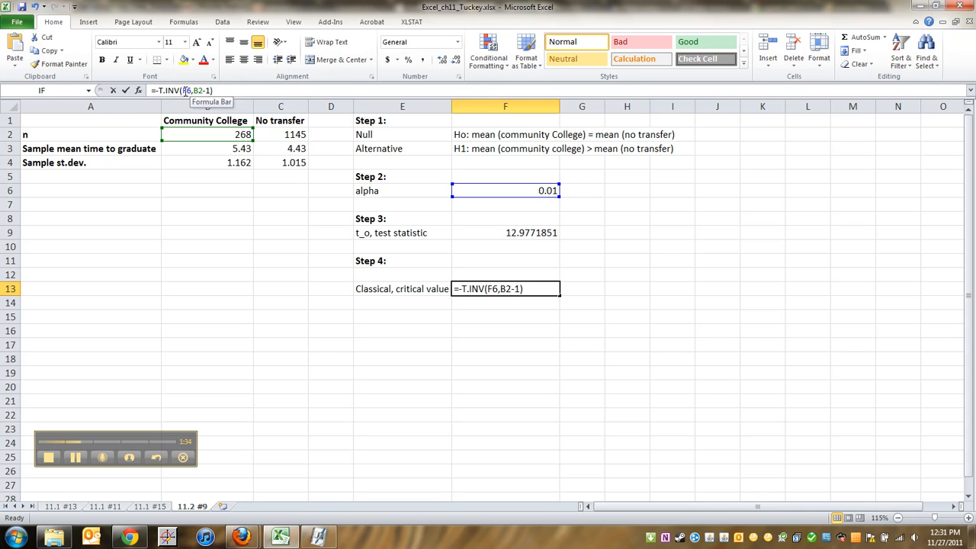
pyautogui.press('Return')
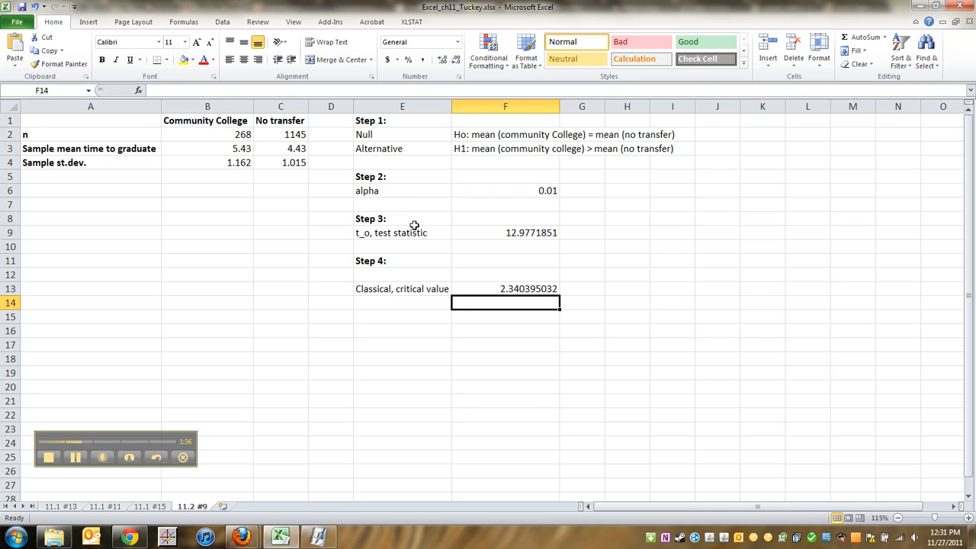
pyautogui.click(521, 290)
# Calculate the critical value a second way in G13 with =TINV(F6*2,B2-1).
pyautogui.click(593, 285)
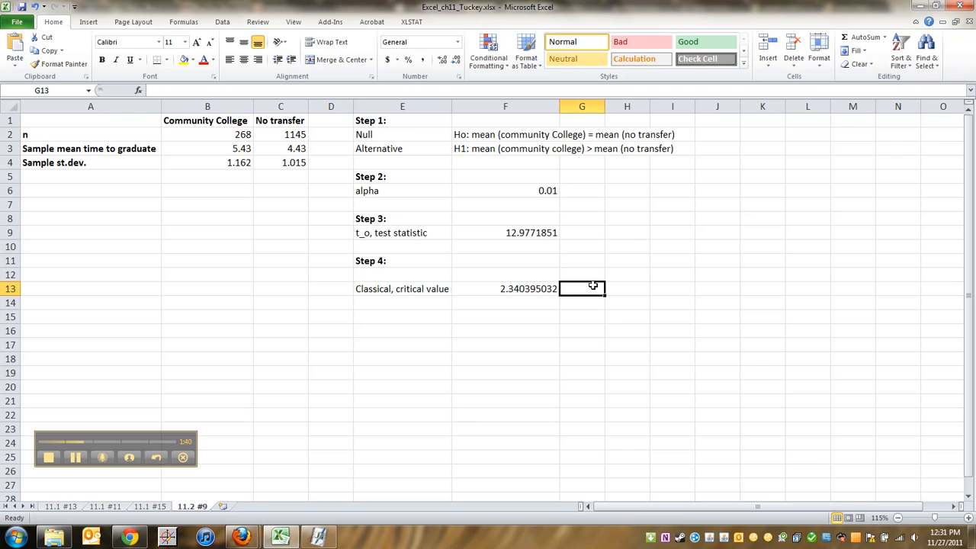
pyautogui.write('=')
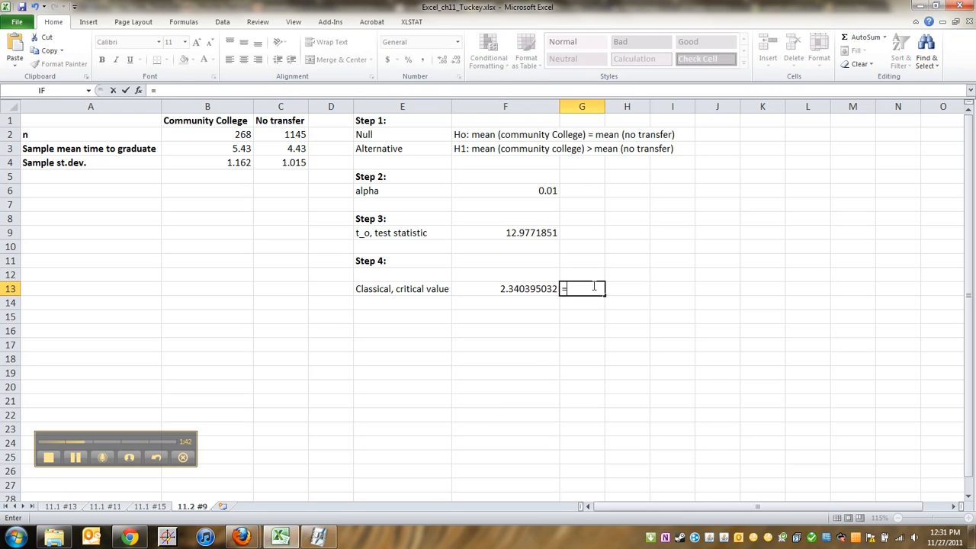
pyautogui.write('TINV(')
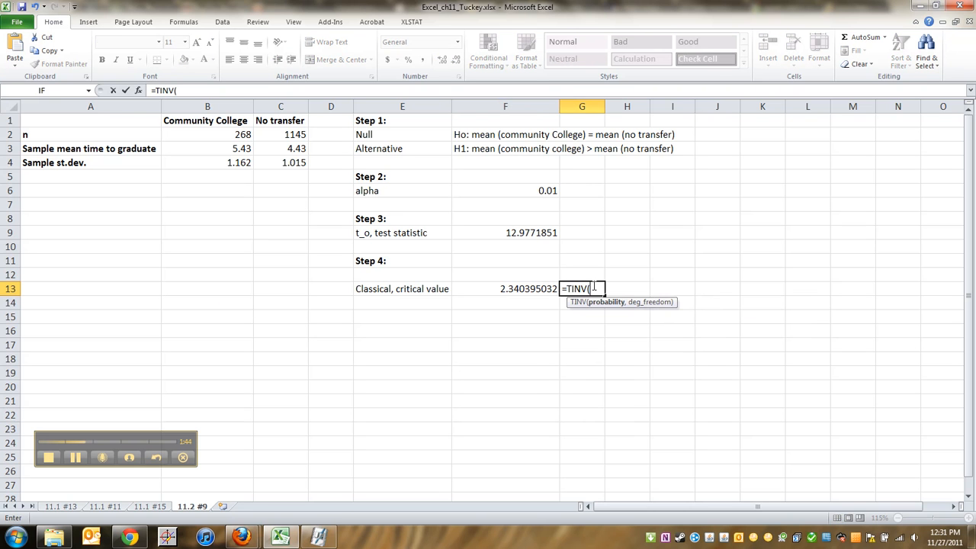
pyautogui.click(536, 190)
pyautogui.write('*2')
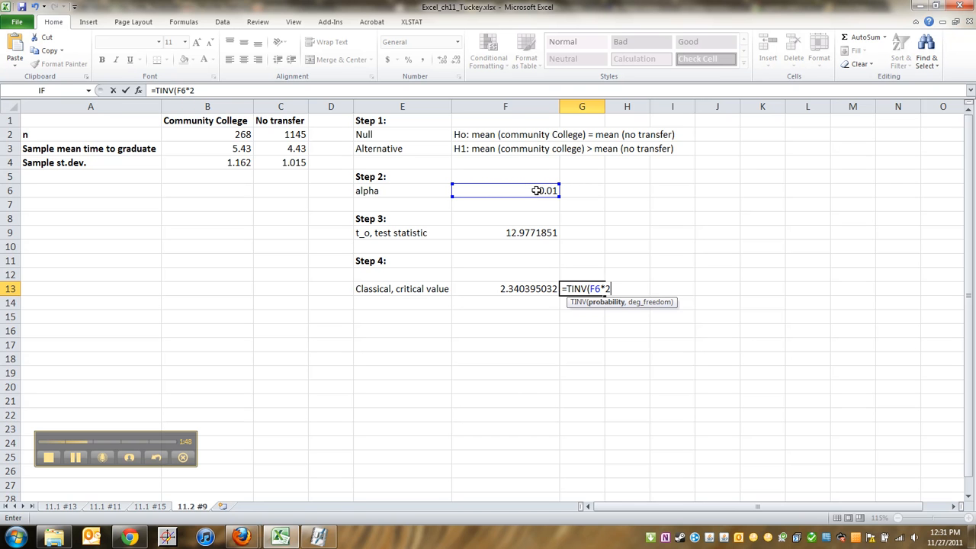
pyautogui.write(',')
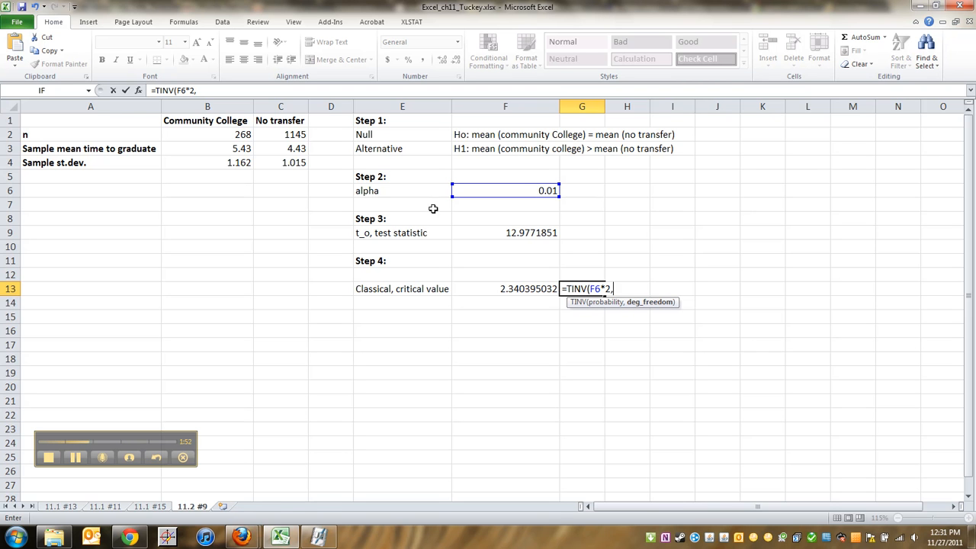
pyautogui.click(244, 135)
pyautogui.write('-1')
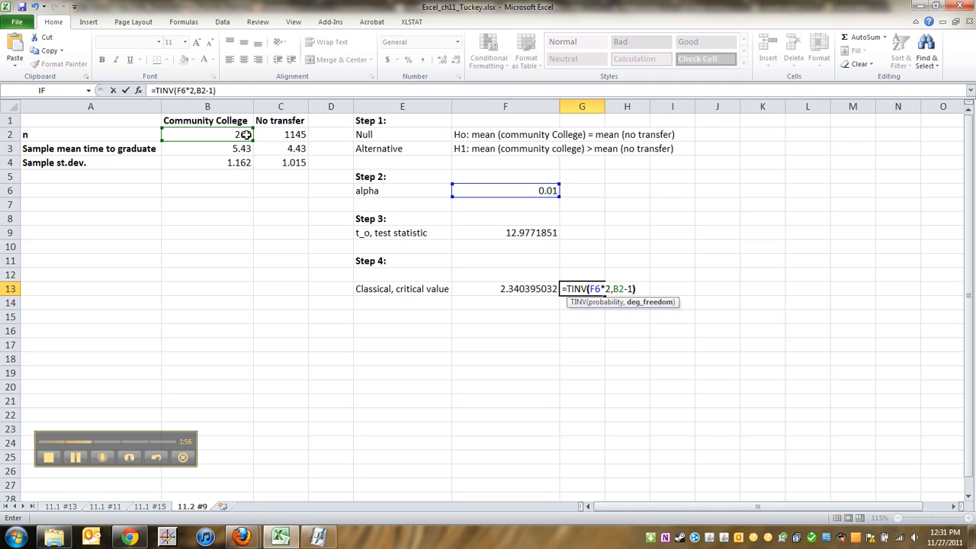
pyautogui.write(')')
pyautogui.press('Return')
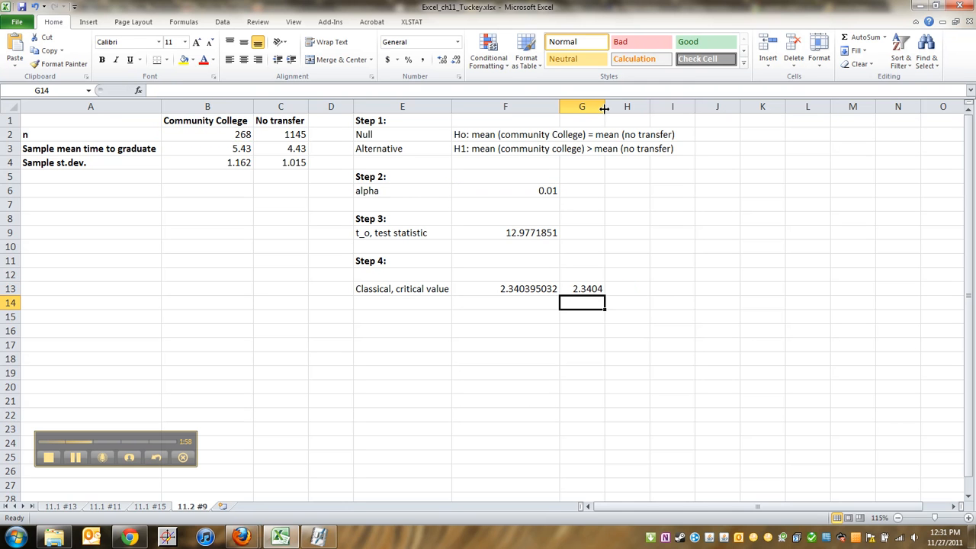
# Widen column G to show more decimals and compare the formulas in G13 and F13.
pyautogui.moveTo(604, 108); pyautogui.dragTo(651, 108)
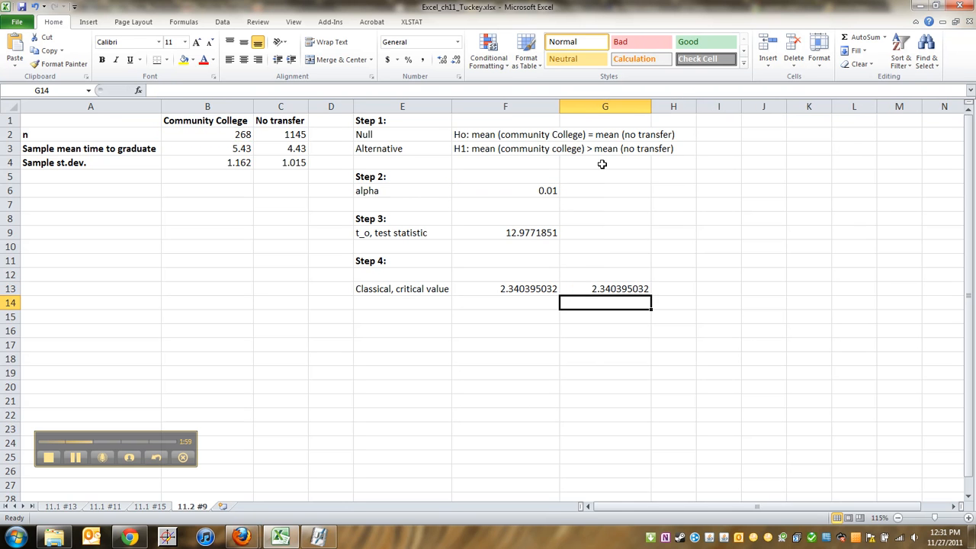
pyautogui.click(584, 290)
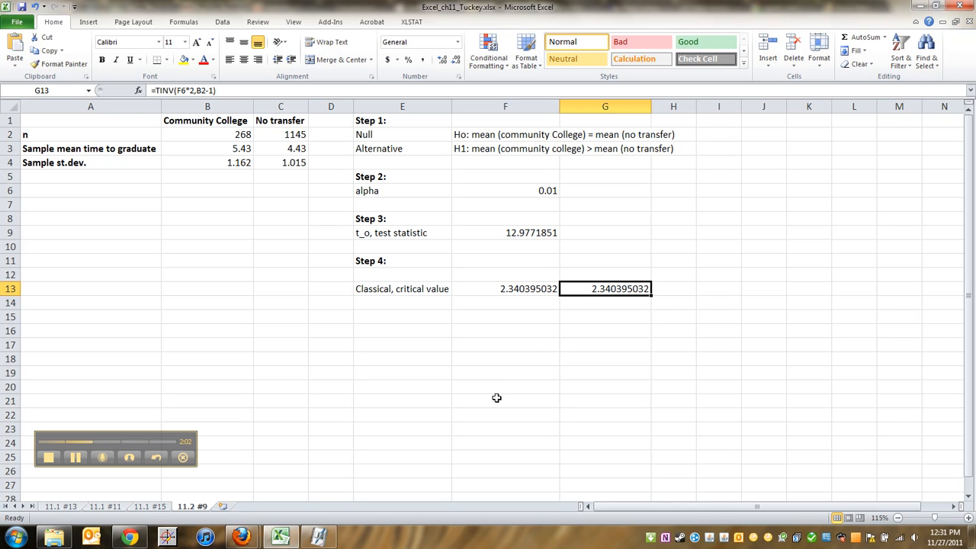
pyautogui.click(526, 288)
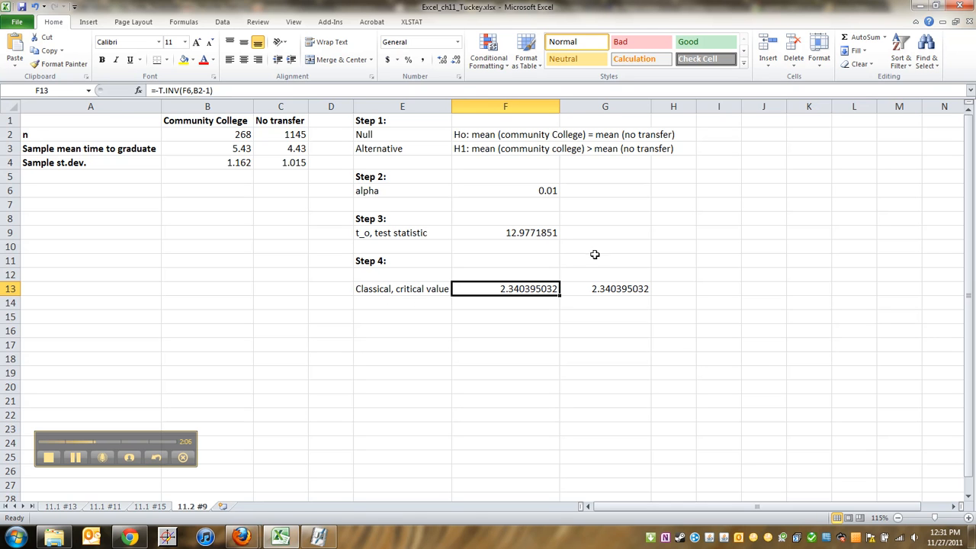
# Add a bold "Step 5" heading in H11, on the same row as the Step 4 heading.
pyautogui.click(385, 313)
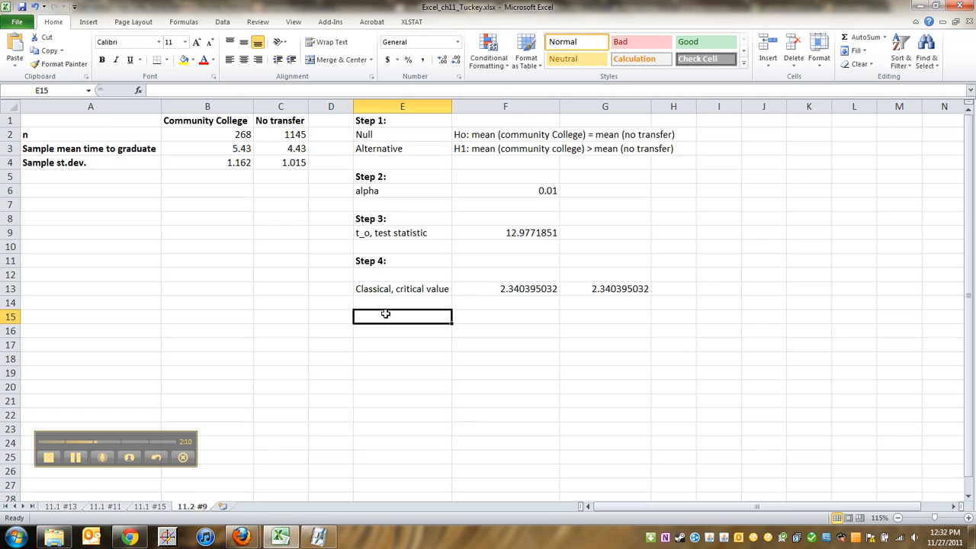
pyautogui.press('Up')
pyautogui.press('Up')
pyautogui.press('Down')
pyautogui.press('Right')
pyautogui.press('Right')
pyautogui.press('Right')
pyautogui.press('Up')
pyautogui.press('Up')
pyautogui.press('Up')
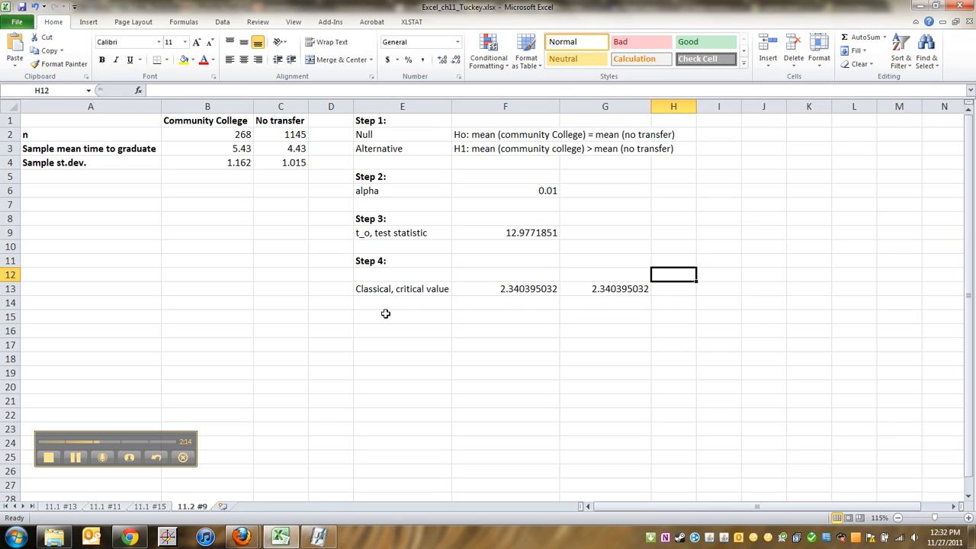
pyautogui.hotkey('ctrl', 'b')
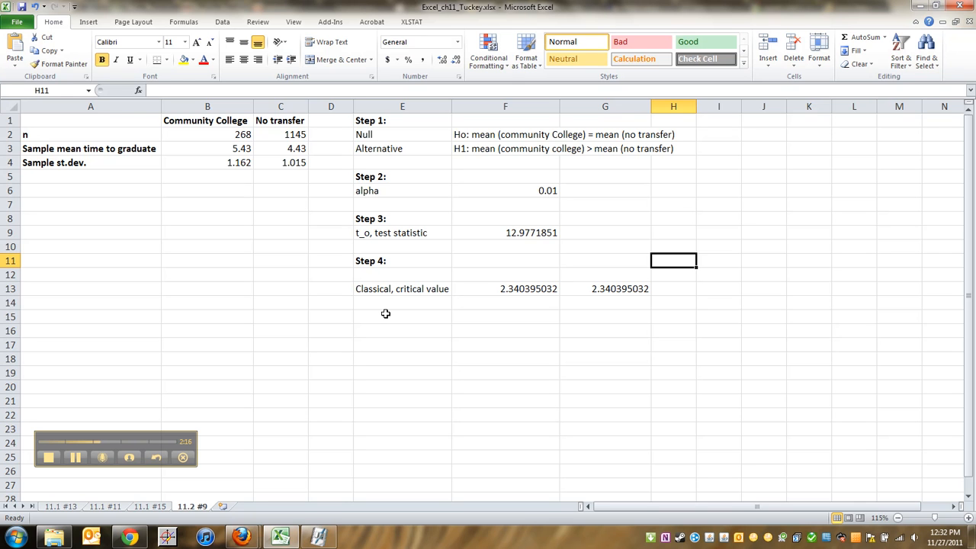
pyautogui.write('Step 5')
pyautogui.press('Return')
# Write the classical conclusion in H13 as "Reject Ho becayse t_o = 12.977 > t_alpha = 2.34".
pyautogui.press('Down')
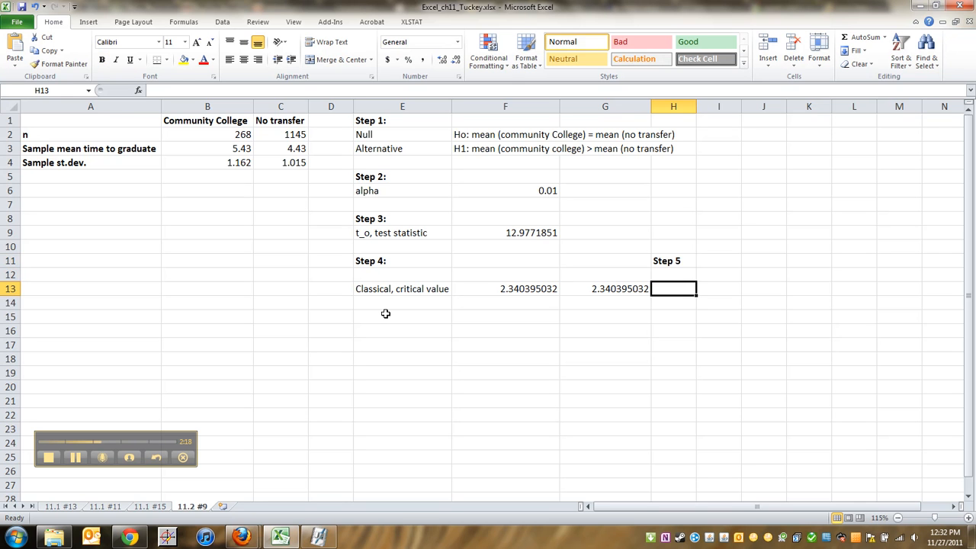
pyautogui.write('Reject')
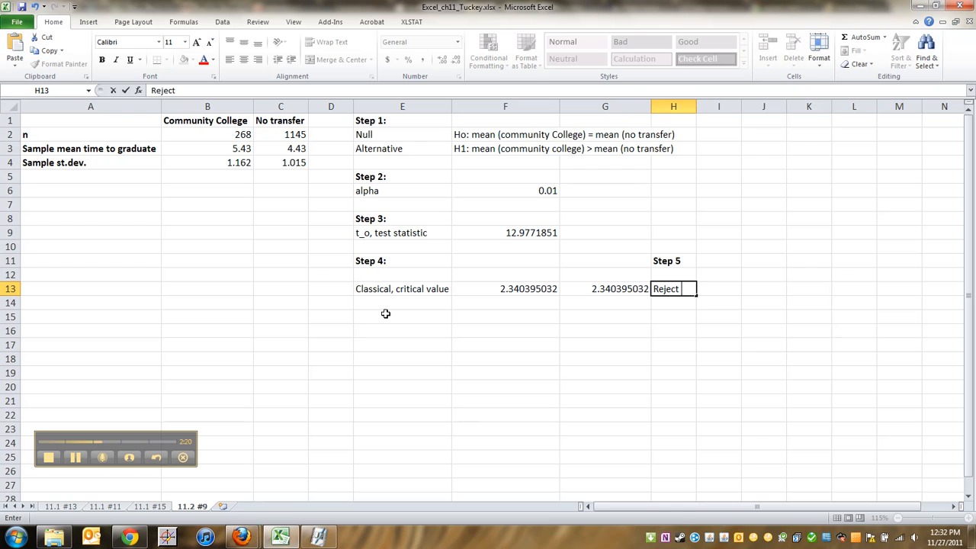
pyautogui.write(' Ho becayse')
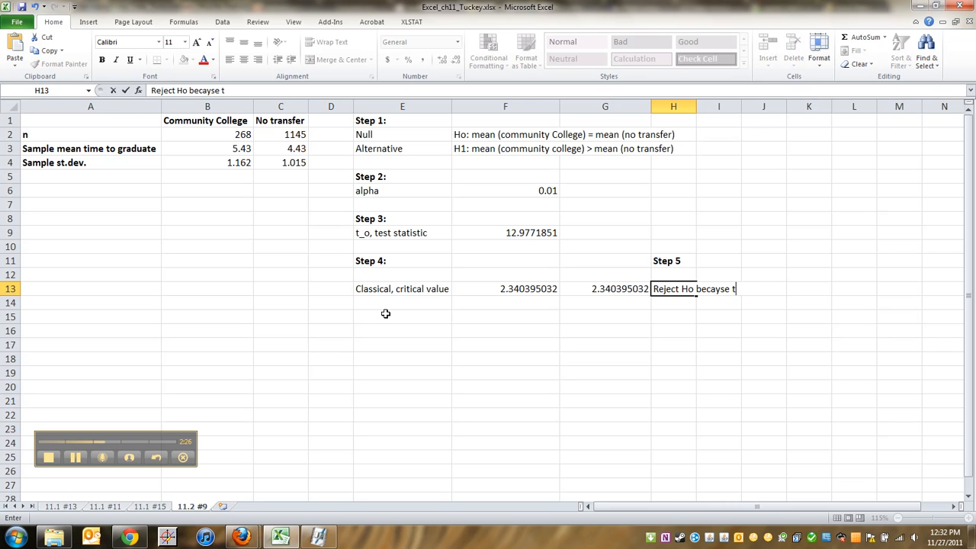
pyautogui.write('t_o = 12.977 > talpha')
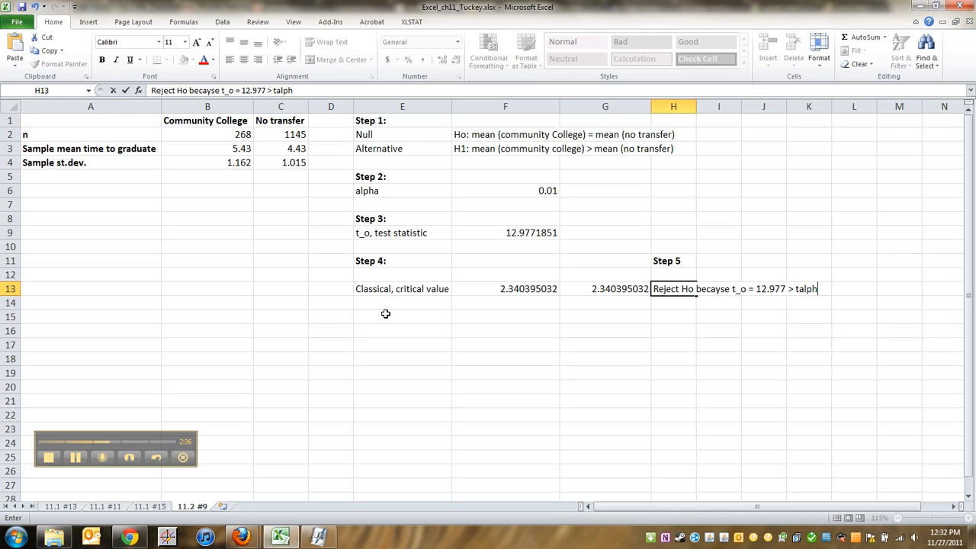
pyautogui.press('BackSpace')
pyautogui.press('BackSpace')
pyautogui.press('BackSpace')
pyautogui.press('BackSpace')
pyautogui.write('alpha = 2.34')
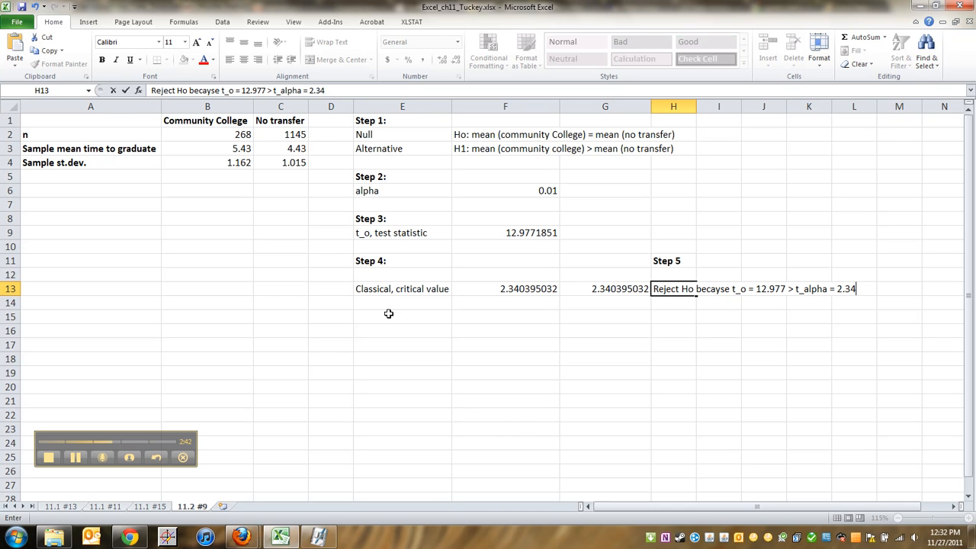
pyautogui.press('Return')
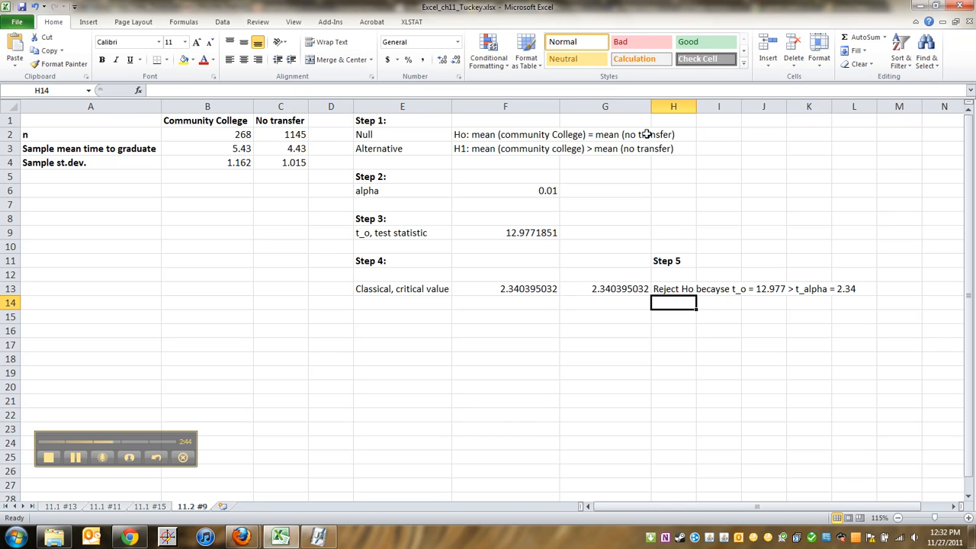
# Insert a blank column before the Step 5 column and narrow it into a spacer after column G.
pyautogui.click(660, 100)
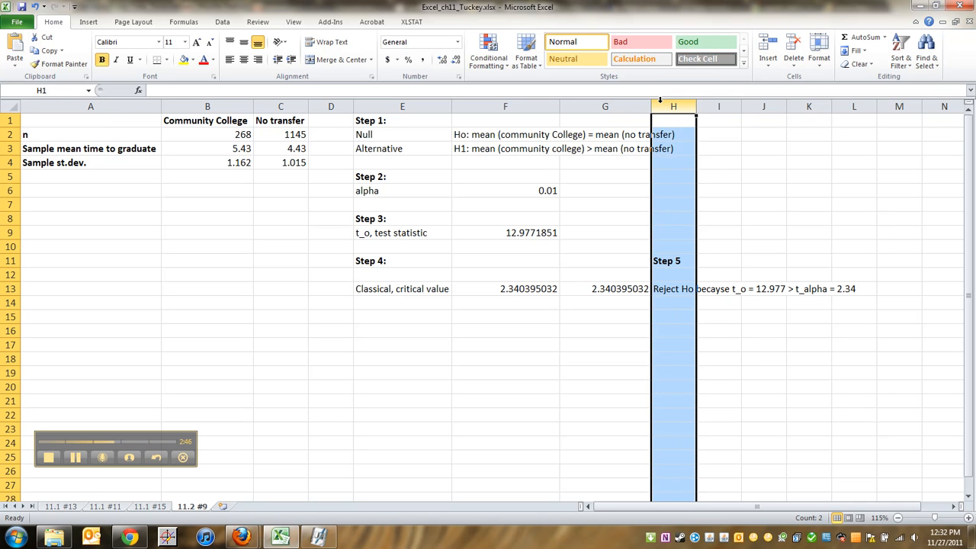
pyautogui.rightClick(660, 100)
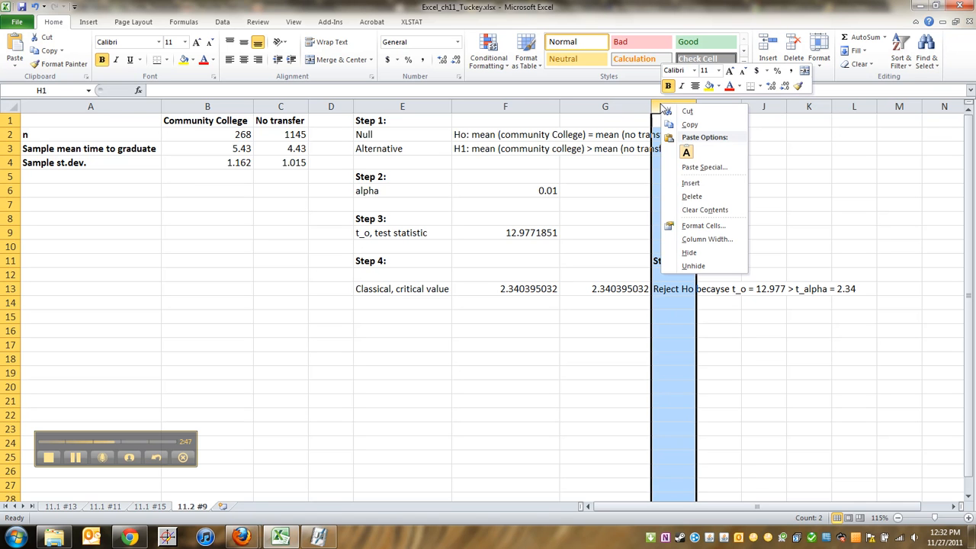
pyautogui.click(689, 184)
pyautogui.moveTo(741, 106); pyautogui.dragTo(682, 105)
pyautogui.click(626, 258)
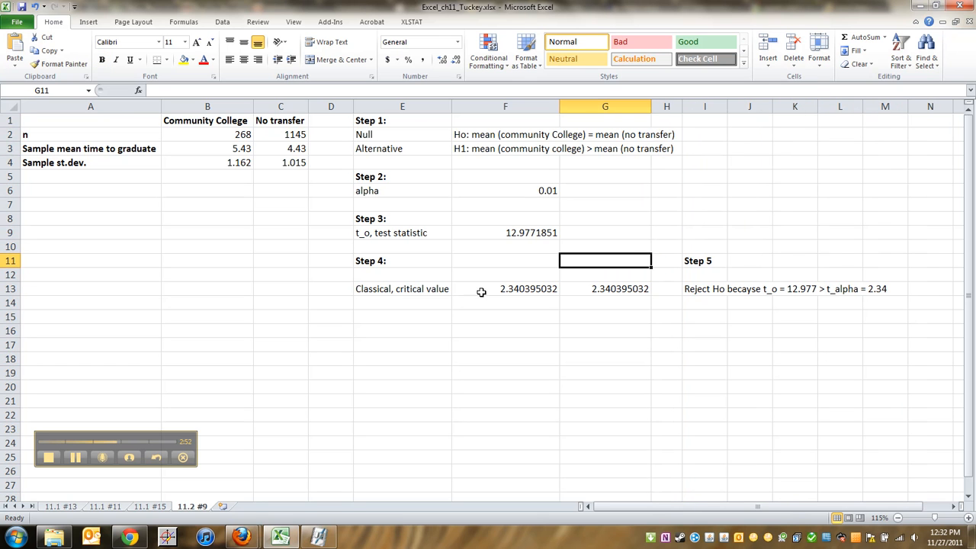
# Label E15 as "p-value" and begin a formula in F15.
pyautogui.click(377, 324)
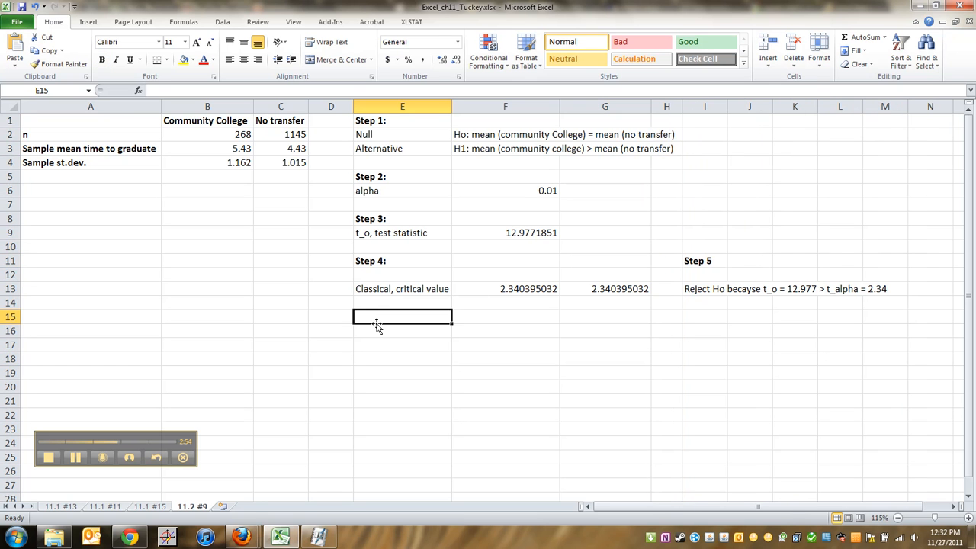
pyautogui.write('p-value')
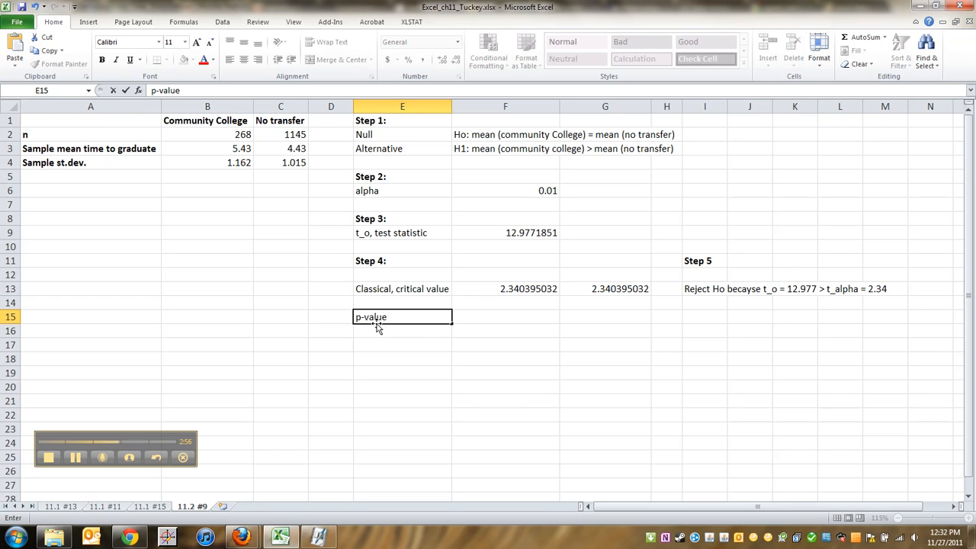
pyautogui.press('Tab')
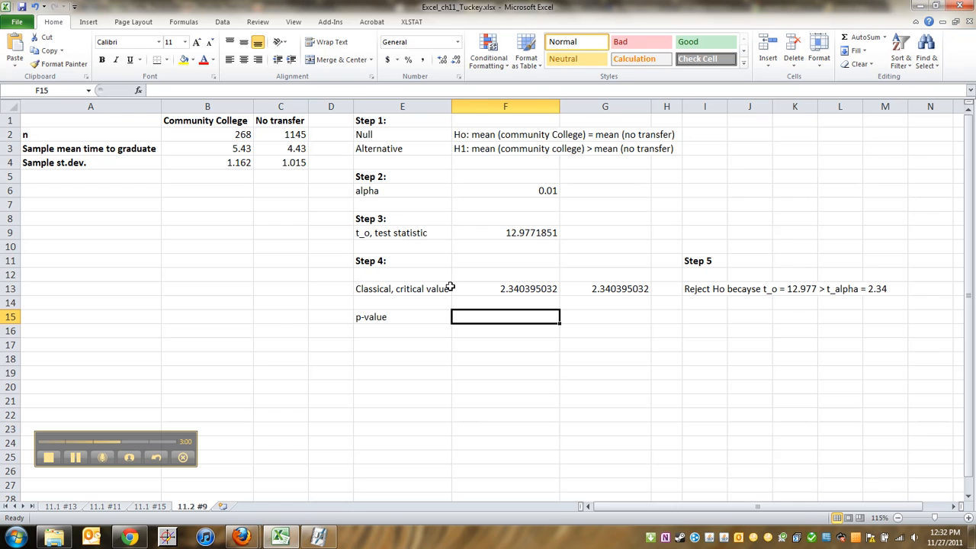
pyautogui.write('=')
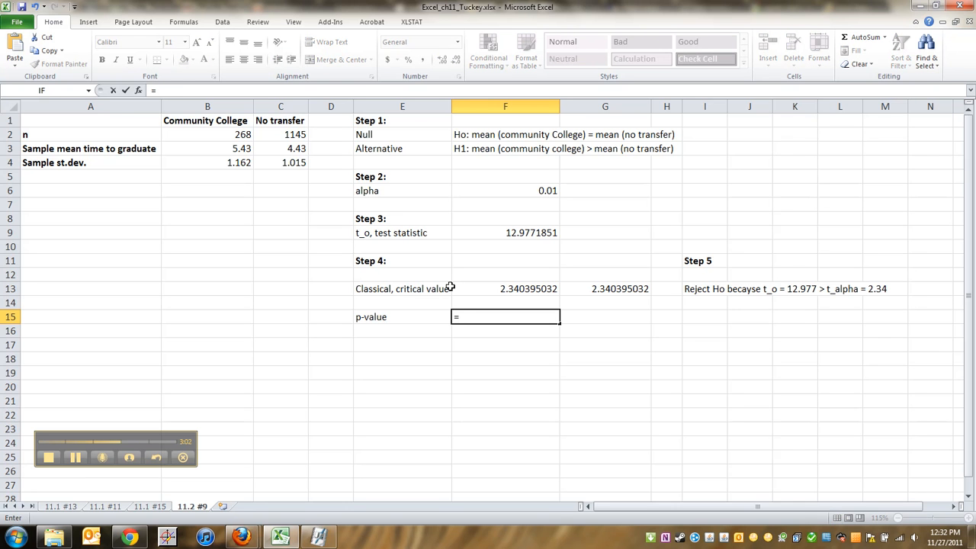
pyautogui.write('tdist')
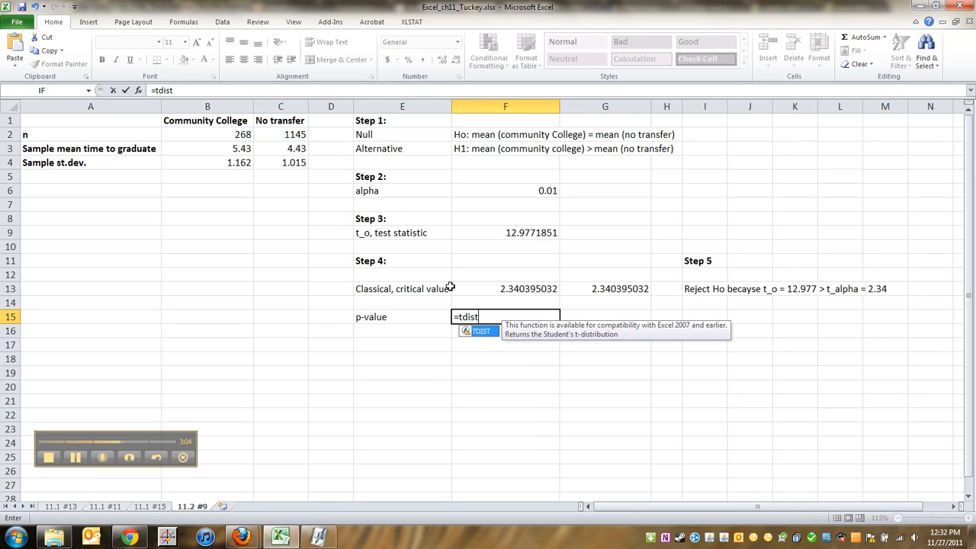
pyautogui.press('BackSpace')
pyautogui.press('BackSpace')
pyautogui.press('BackSpace')
pyautogui.press('BackSpace')
pyautogui.press('BackSpace')
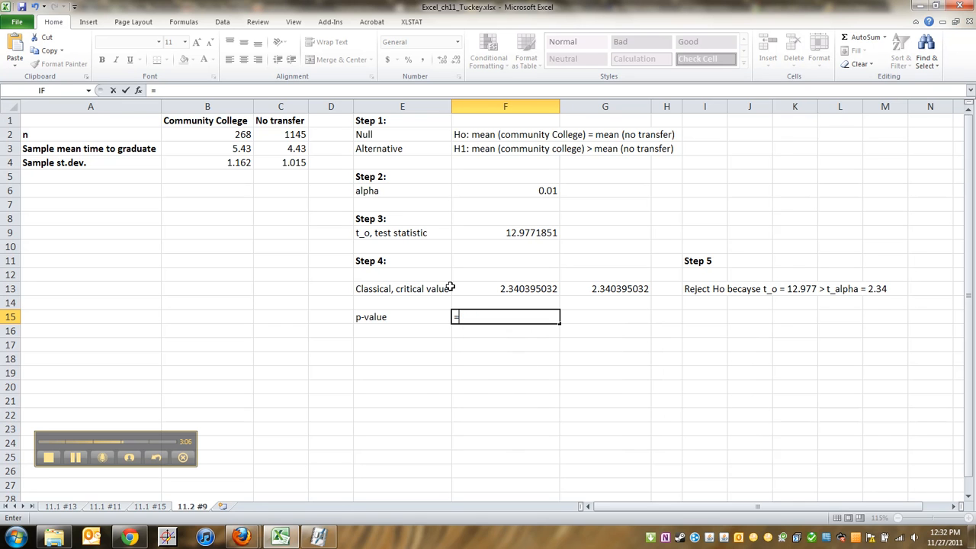
# Calculate the right-tailed p-value in F15 with =T.DIST.RT(F9,B2-1).
pyautogui.write('T.')
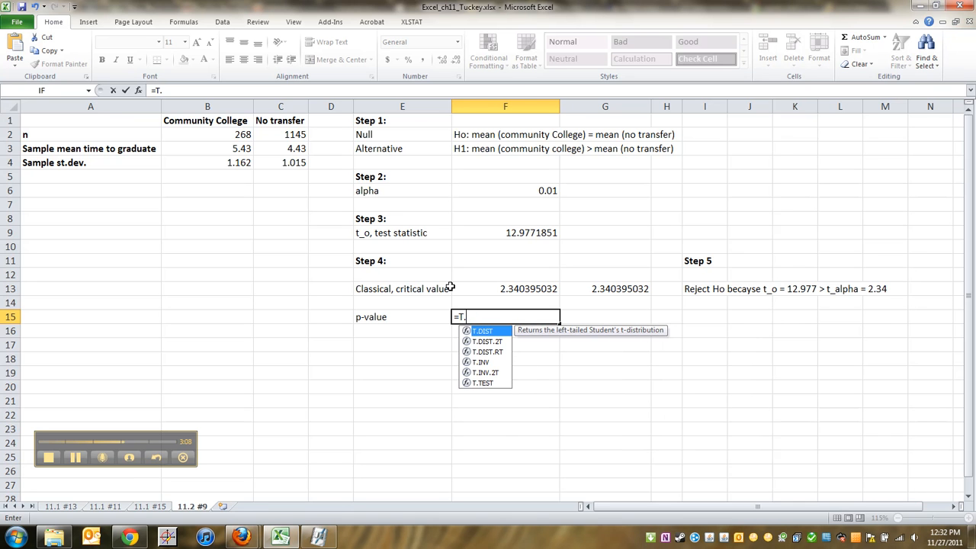
pyautogui.write('DIST.R')
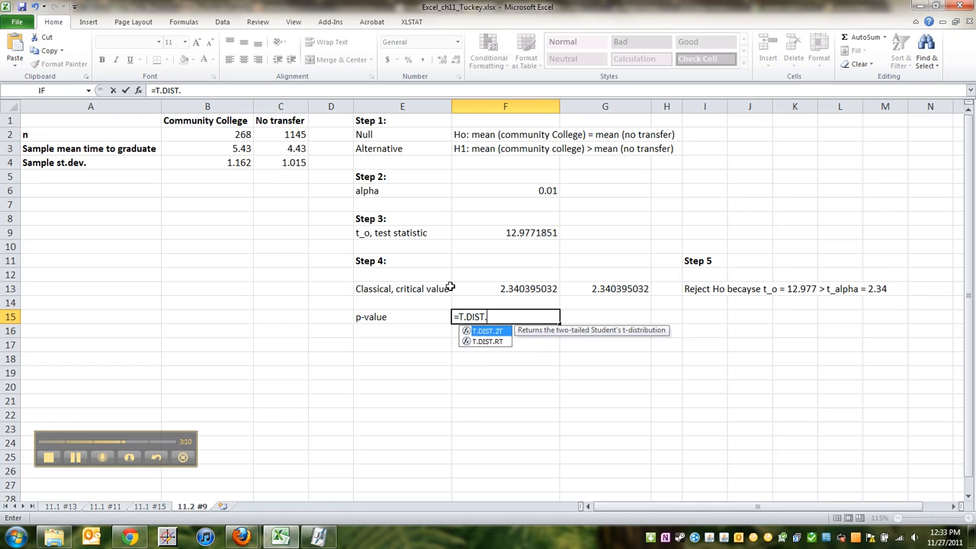
pyautogui.write('T(')
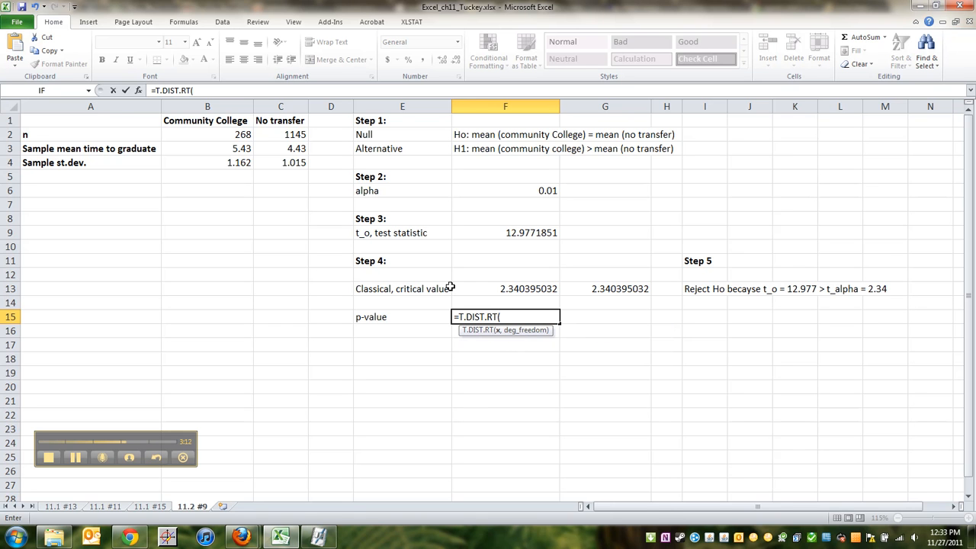
pyautogui.click(513, 231)
pyautogui.write(',')
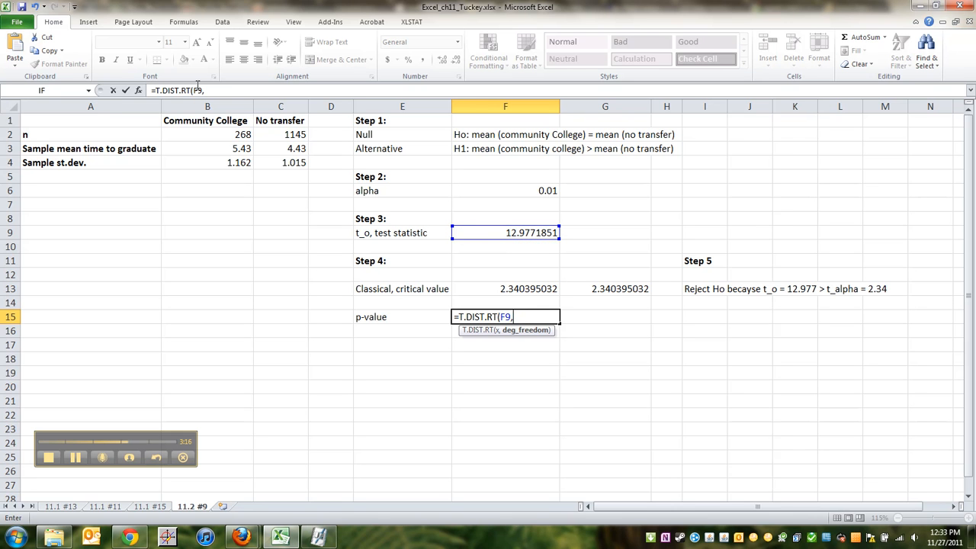
pyautogui.click(217, 133)
pyautogui.write('-1')
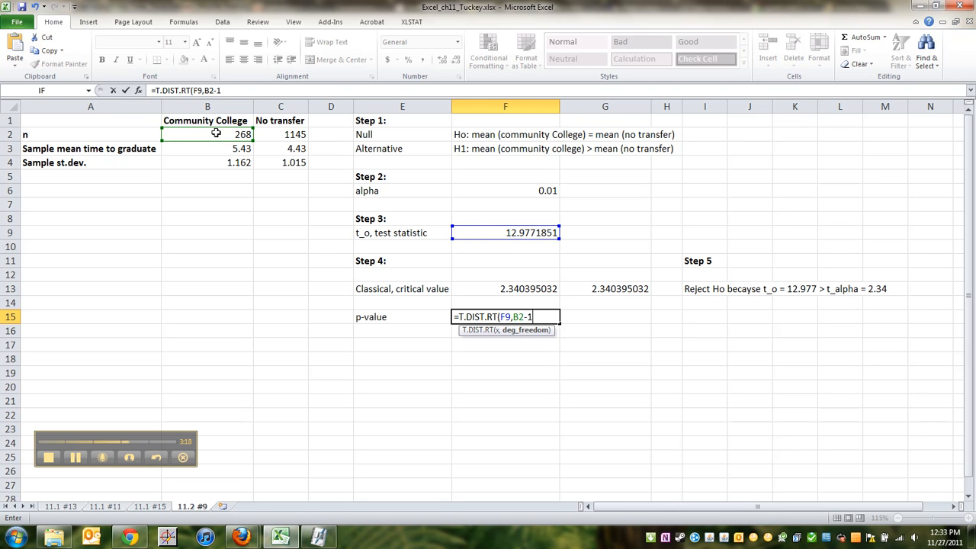
pyautogui.press('Return')
pyautogui.press('Left')
pyautogui.write('4')
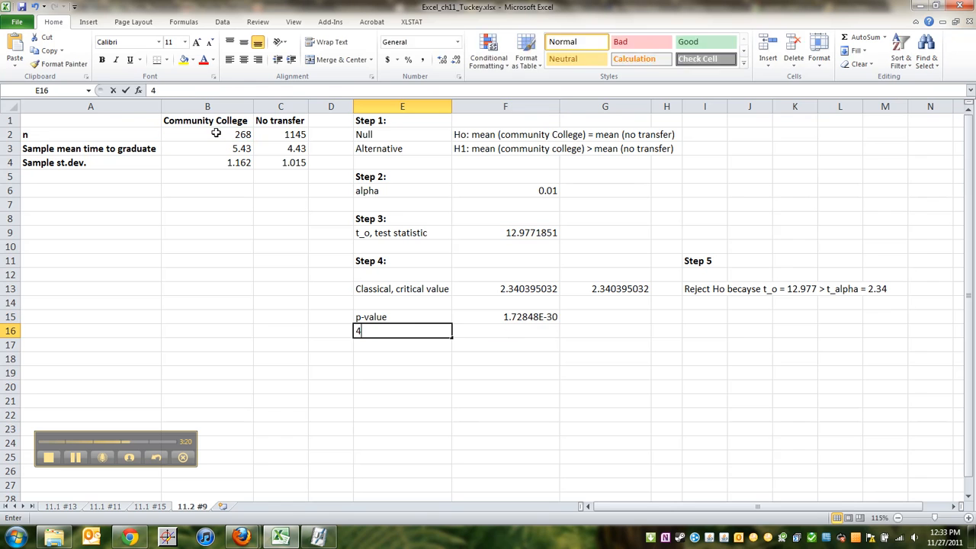
pyautogui.press('BackSpace')
pyautogui.press('Up')
pyautogui.press('Right')
pyautogui.press('Right')
pyautogui.press('Left')
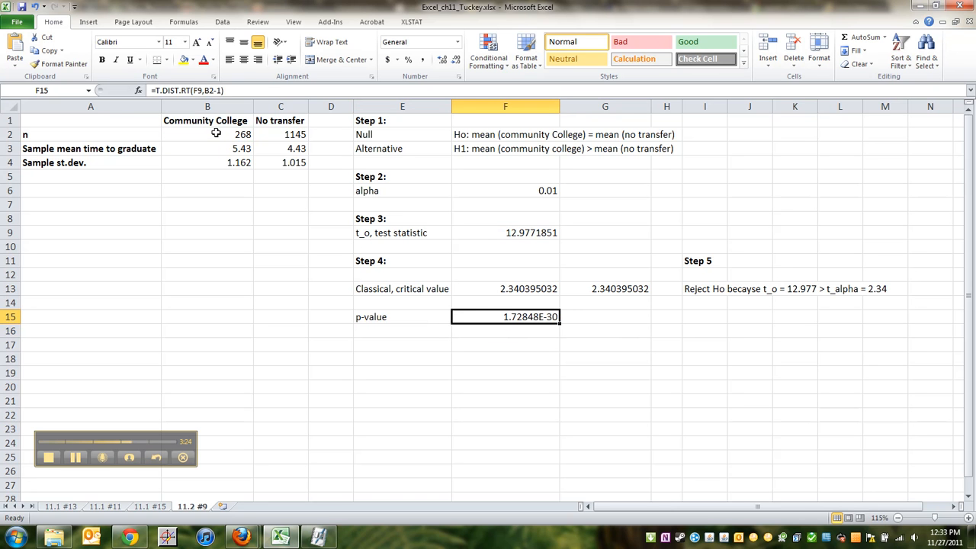
# Calculate the p-value a second way in G15 with =TDIST(F9,B2-1,1) and compare it with the formula in F15.
pyautogui.press('Right')
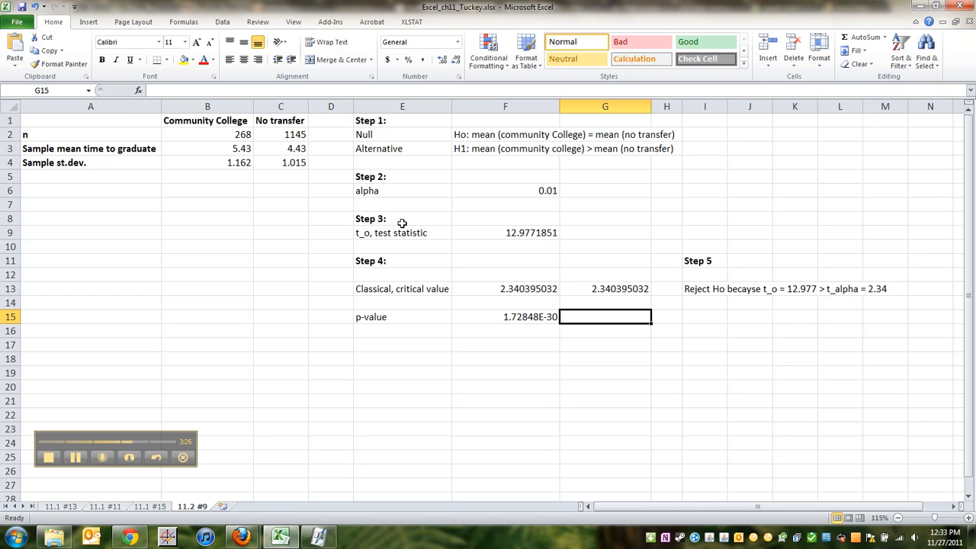
pyautogui.click(531, 316)
pyautogui.write('=TDI')
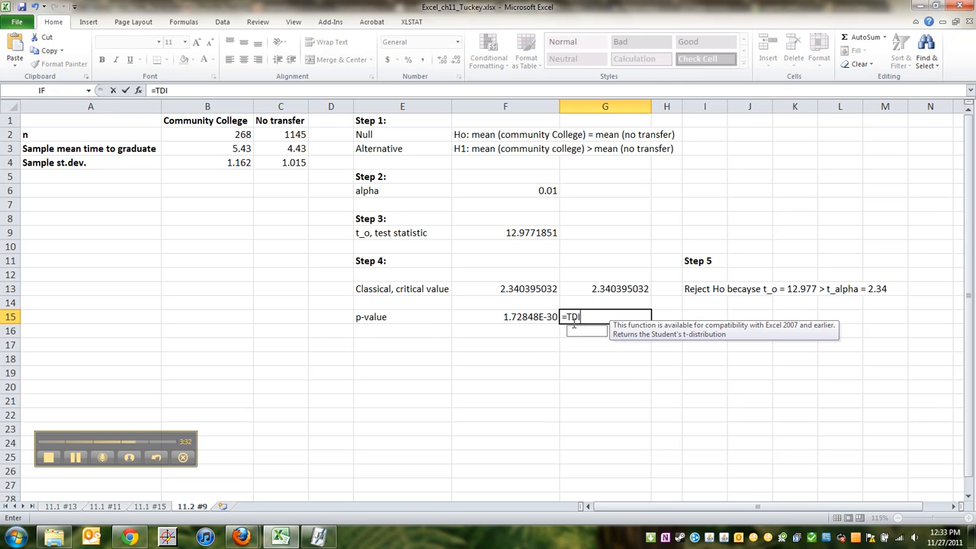
pyautogui.write('ST(')
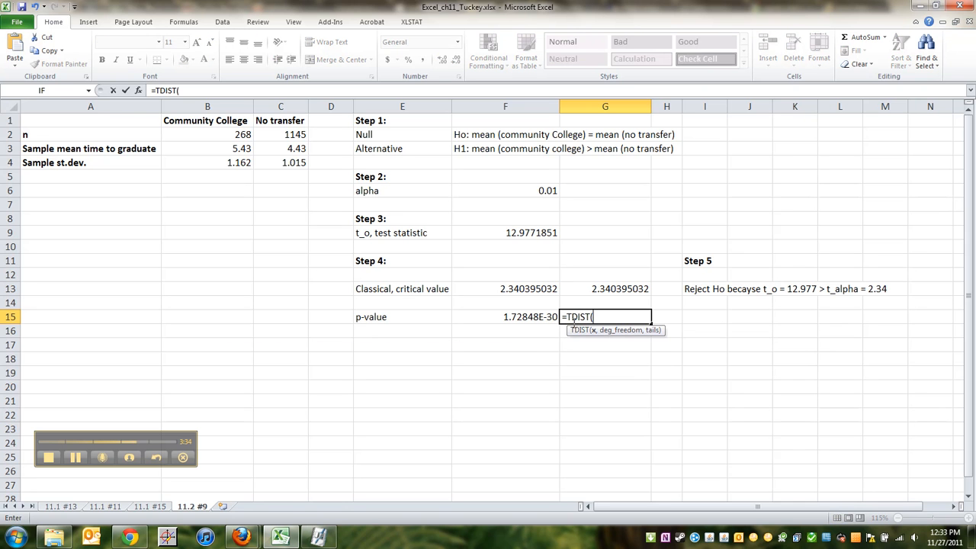
pyautogui.click(534, 233)
pyautogui.write(',')
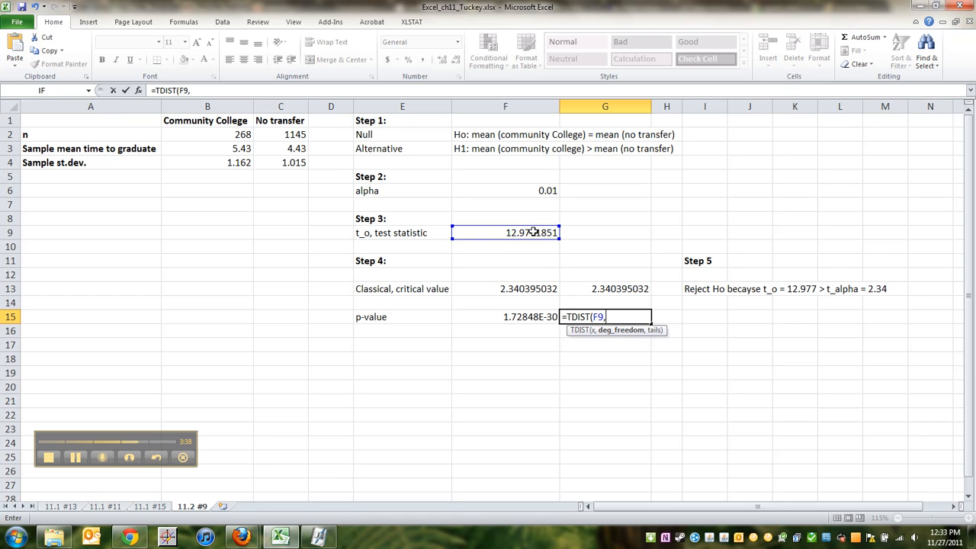
pyautogui.click(239, 134)
pyautogui.write('-1,1')
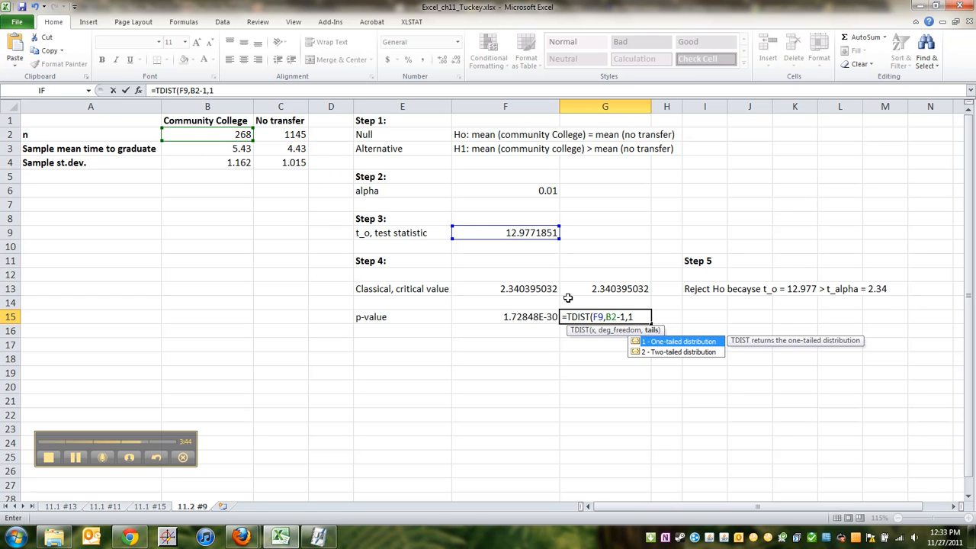
pyautogui.write(')')
pyautogui.press('Return')
pyautogui.press('Left')
pyautogui.press('Up')
pyautogui.press('Right')
pyautogui.press('Left')
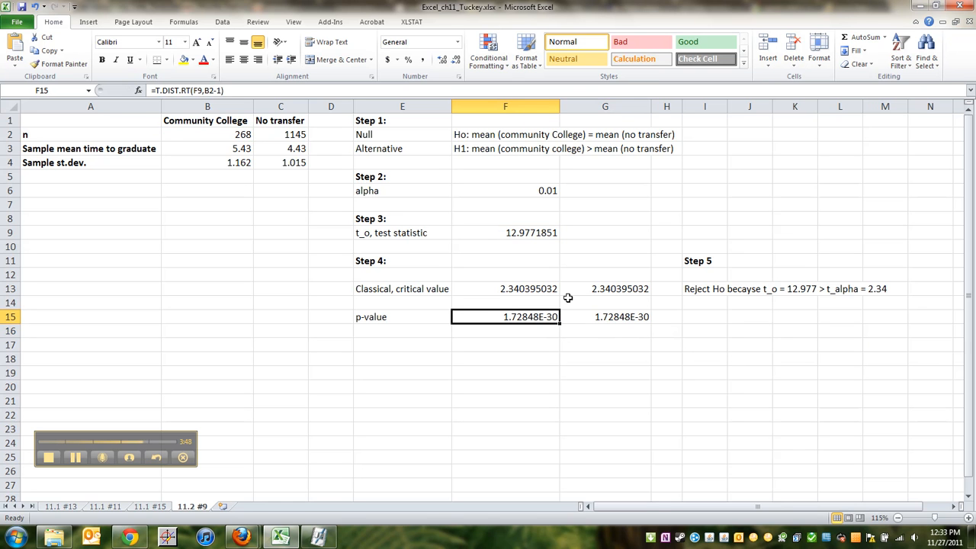
pyautogui.press('Right')
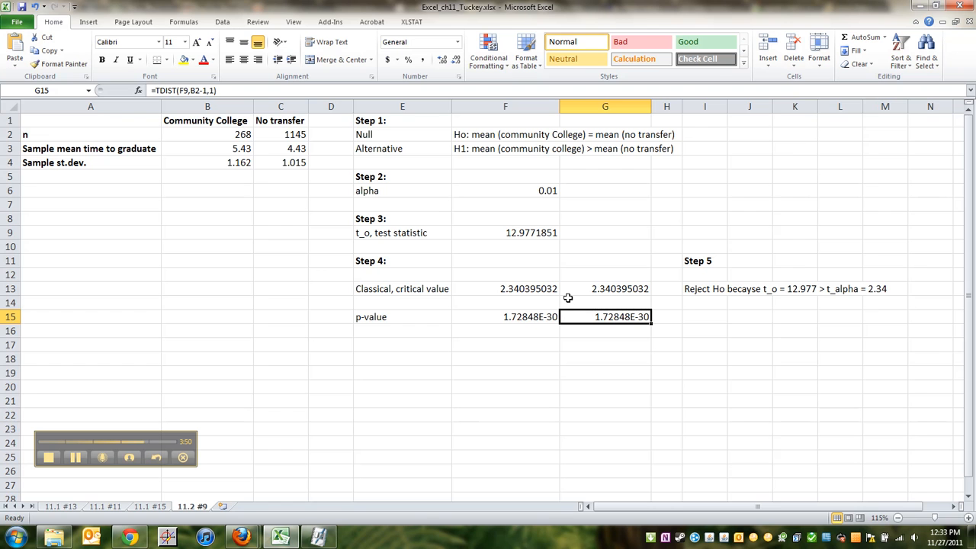
# Enter the p-value conclusion "Reject Ho because p = 0.0000 < alpha = 0.01" in I15.
pyautogui.press('Right')
pyautogui.press('Right')
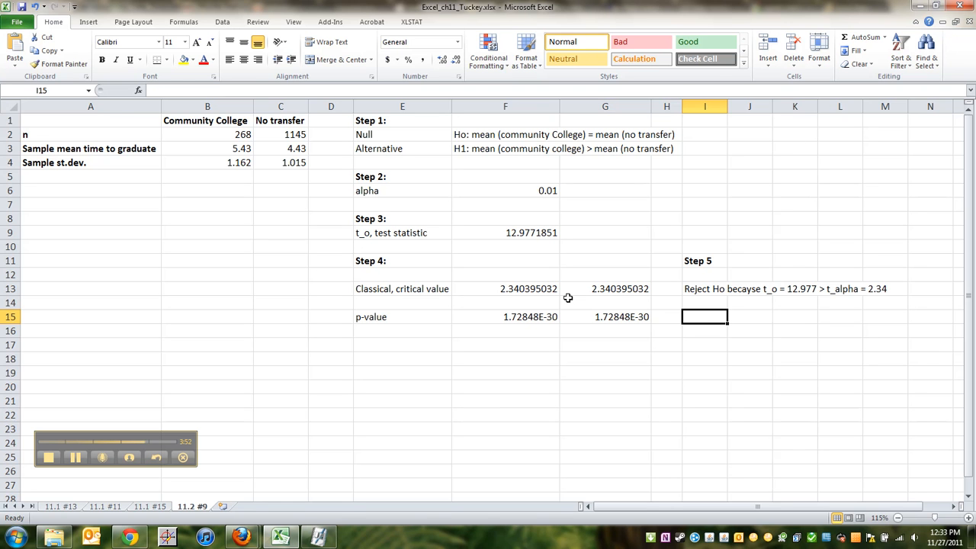
pyautogui.write('Rejk')
pyautogui.press('BackSpace')
pyautogui.write('ec')
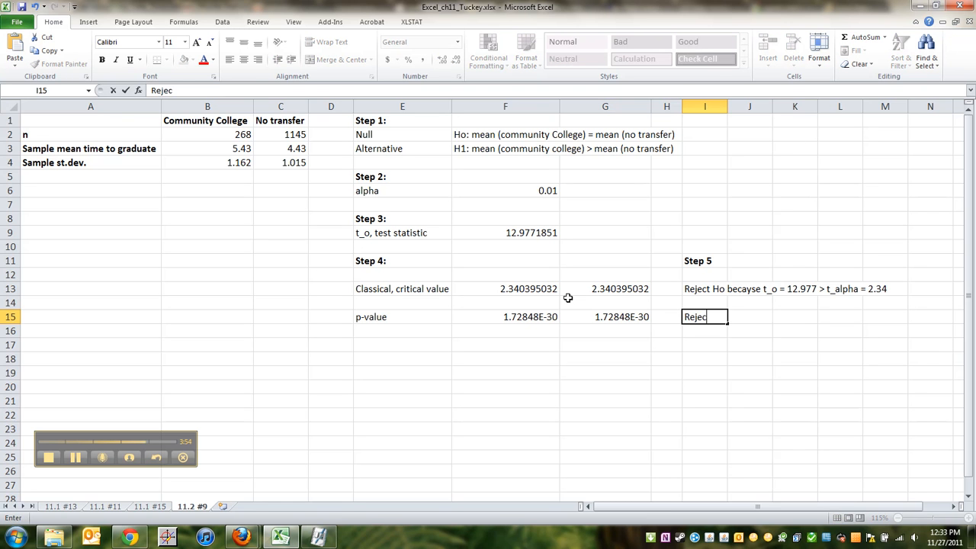
pyautogui.write('t HO')
pyautogui.press('BackSpace')
pyautogui.write('o because p')
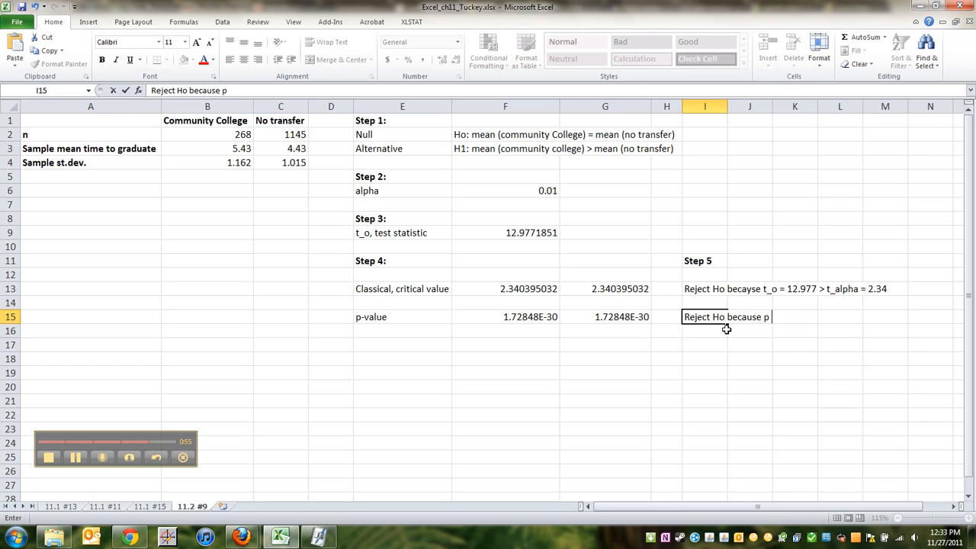
pyautogui.write('00')
pyautogui.press('BackSpace')
pyautogui.write('.0000 < alpha = 0.01')
pyautogui.press('Return')
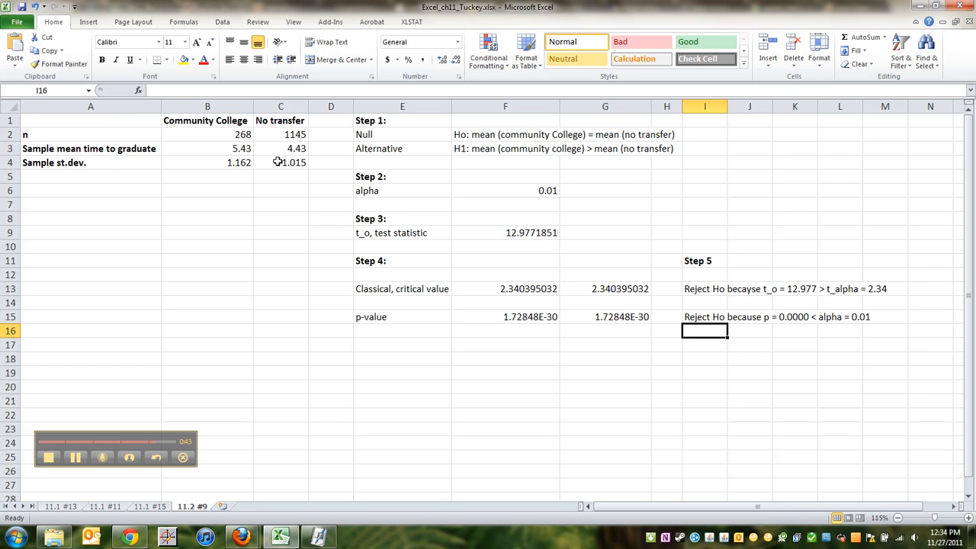
# Copy the sample summary table in A1:C4 and bring it into an empty StatCrunch data table.
pyautogui.moveTo(277, 161); pyautogui.dragTo(84, 122)
pyautogui.hotkey('ctrl', 'c')
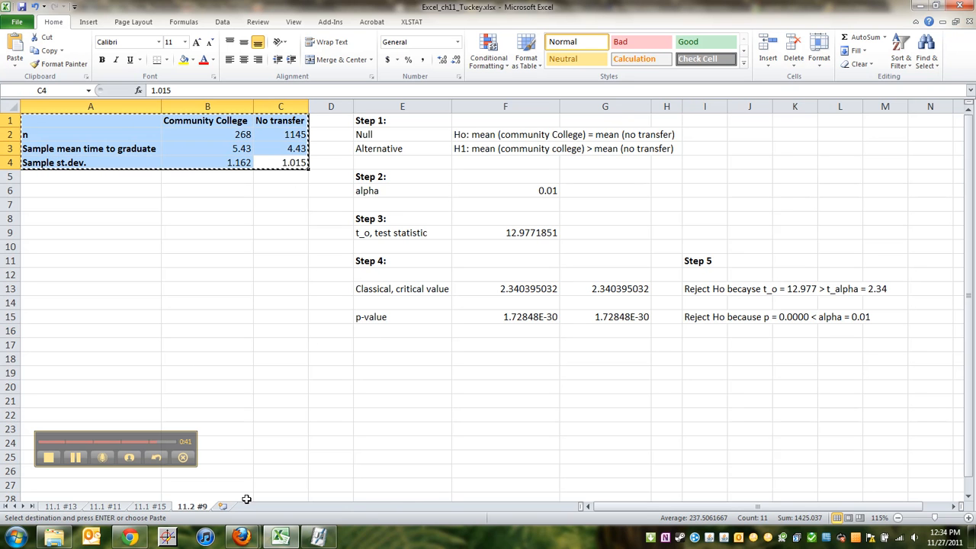
pyautogui.click(75, 457)
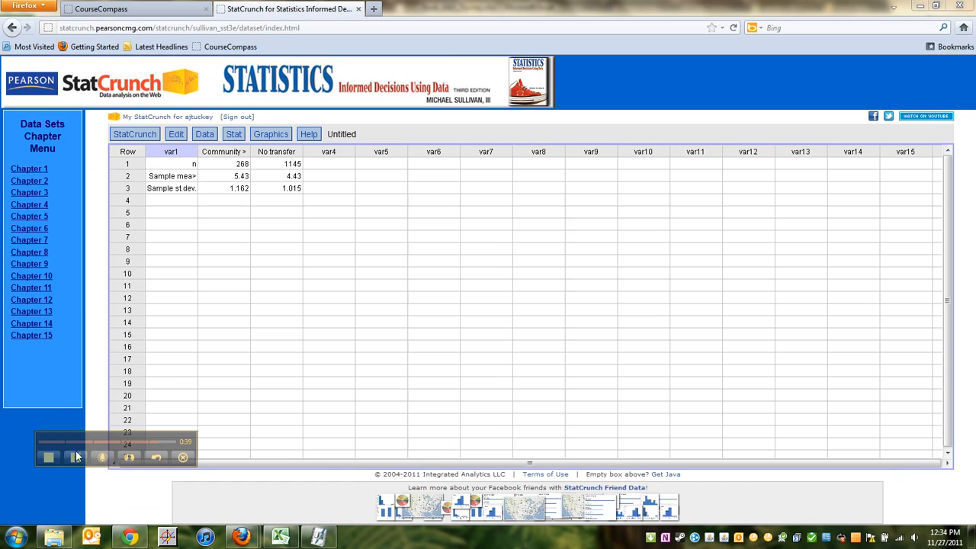
# Set up a two-sample T test from summary data with means 5.43 and 4.43, standard deviations 1.162 and 1.015, and sizes 268 and 1145.
pyautogui.click(232, 135)
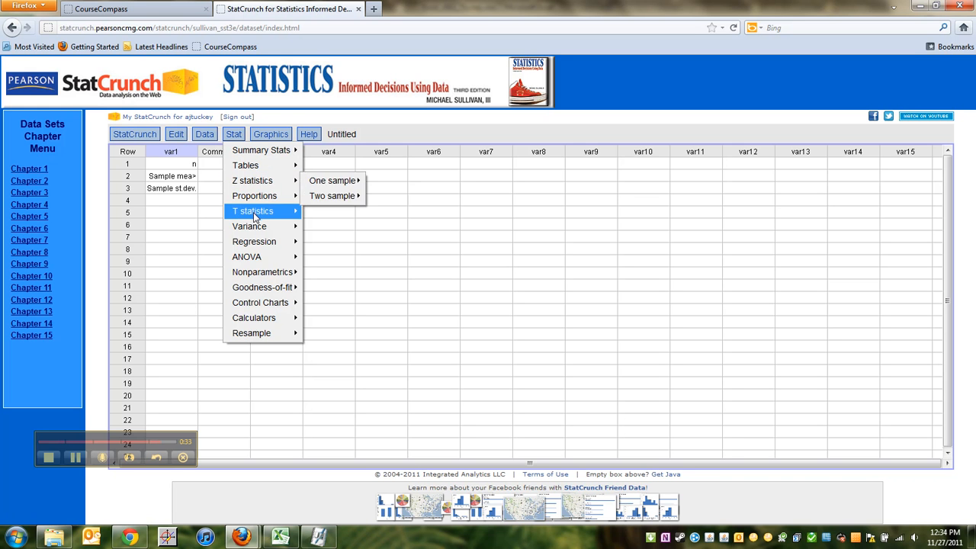
pyautogui.moveTo(256, 215)
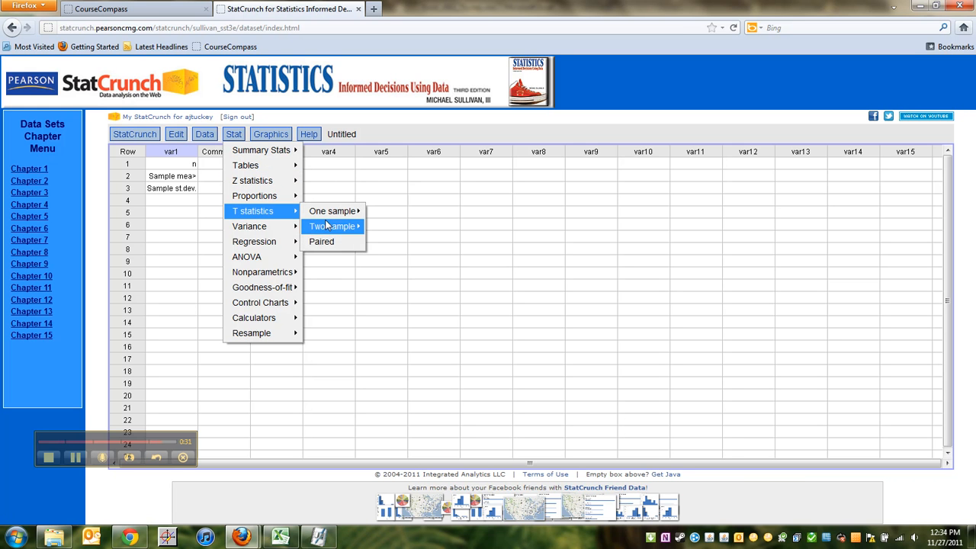
pyautogui.moveTo(330, 226)
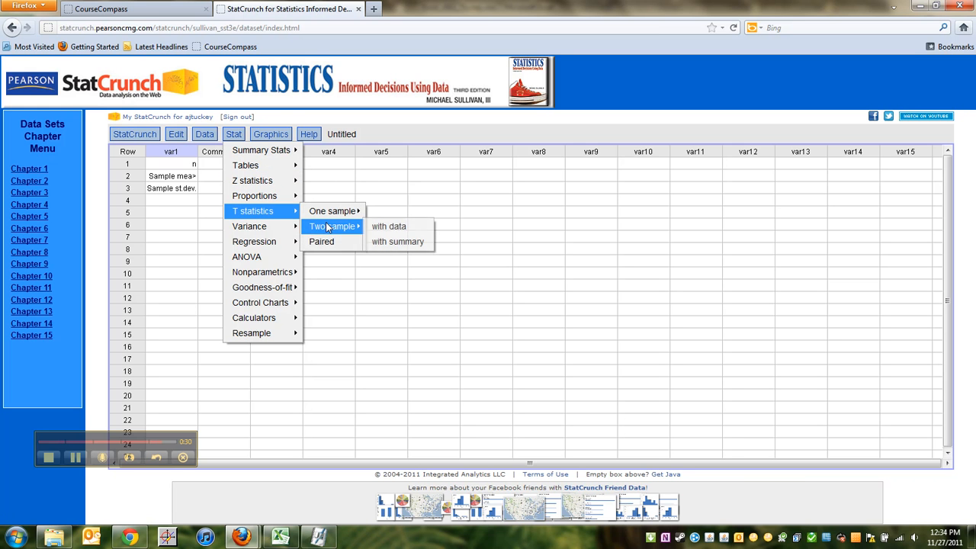
pyautogui.click(398, 242)
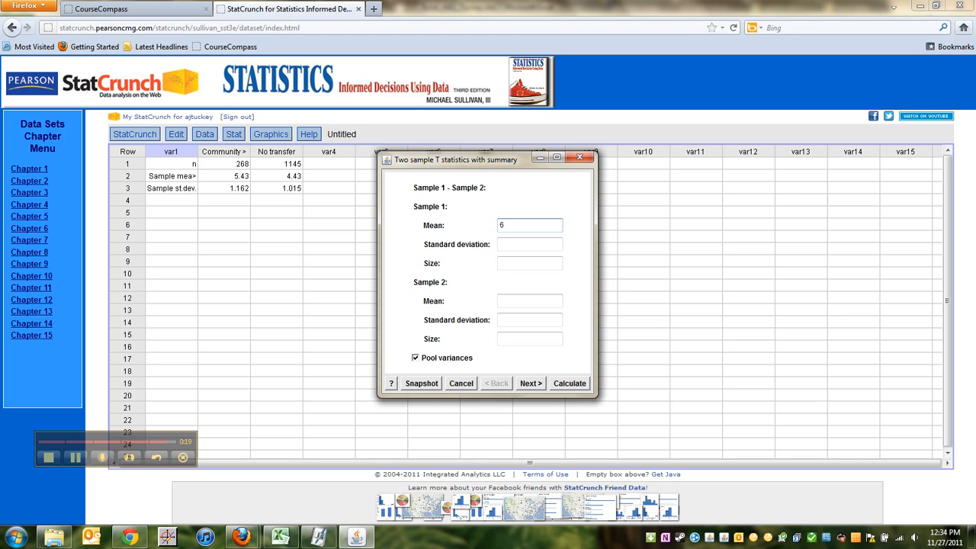
pyautogui.write('3')
pyautogui.press('Tab')
pyautogui.click(76, 457)
pyautogui.click(76, 457)
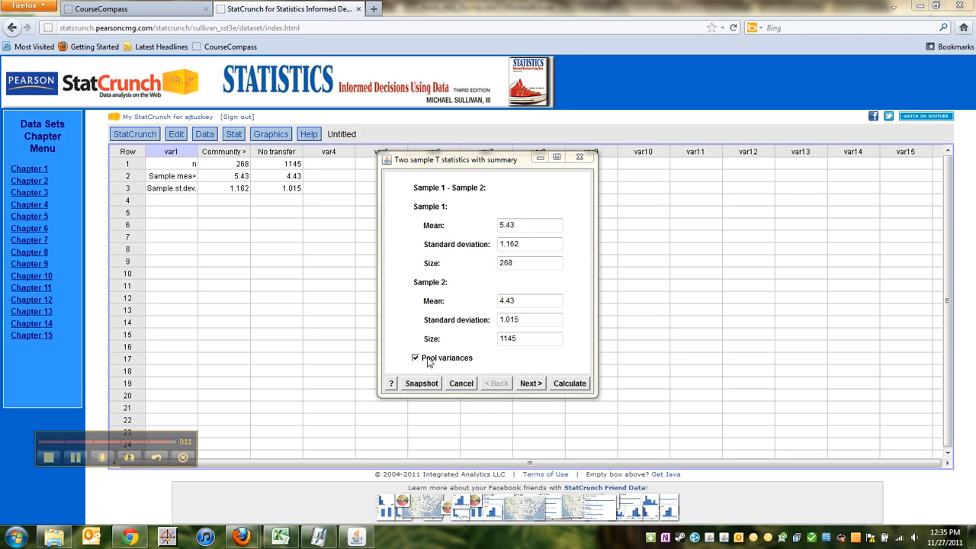
# Calculate the hypothesis test without pooled variances, using the greater-than (>) alternative for the mean difference.
pyautogui.click(428, 363)
pyautogui.click(532, 383)
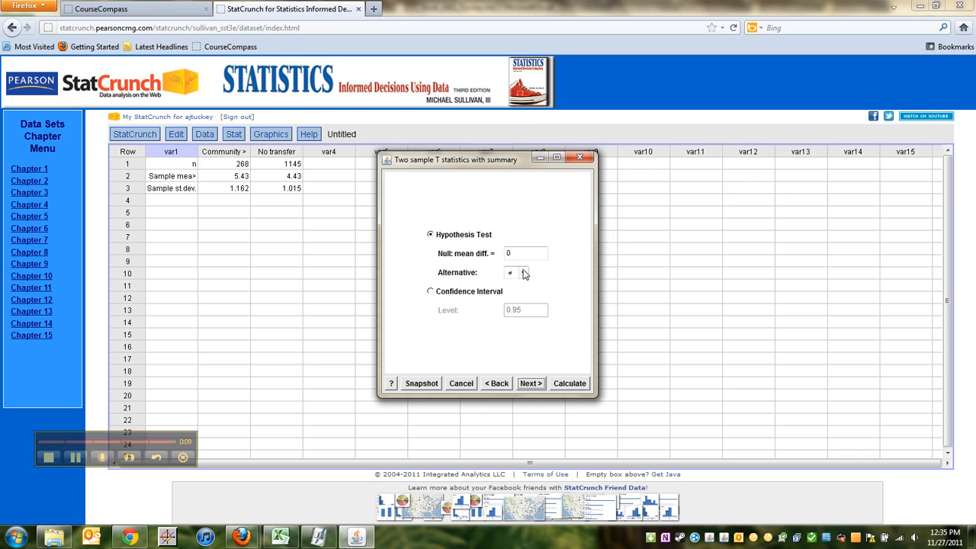
pyautogui.click(523, 273)
pyautogui.click(521, 302)
pyautogui.click(573, 383)
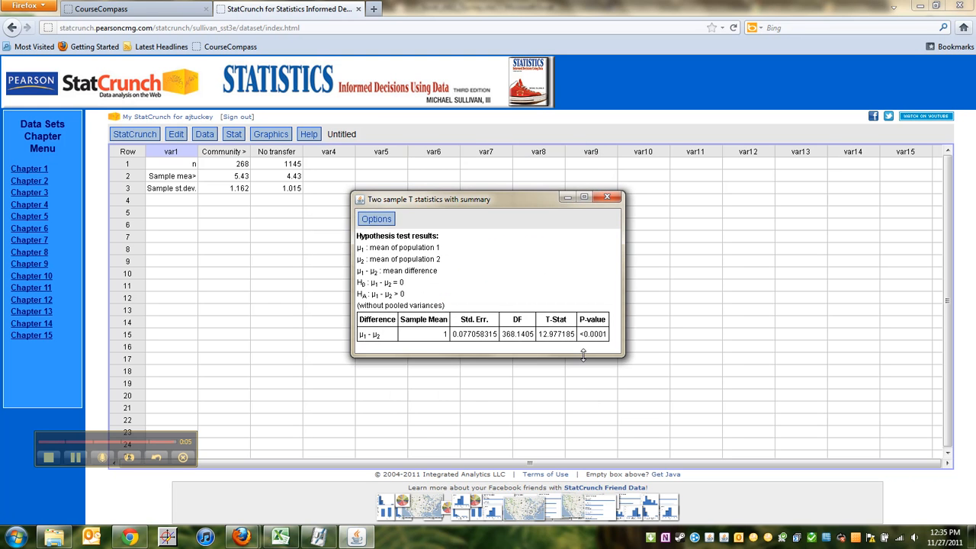